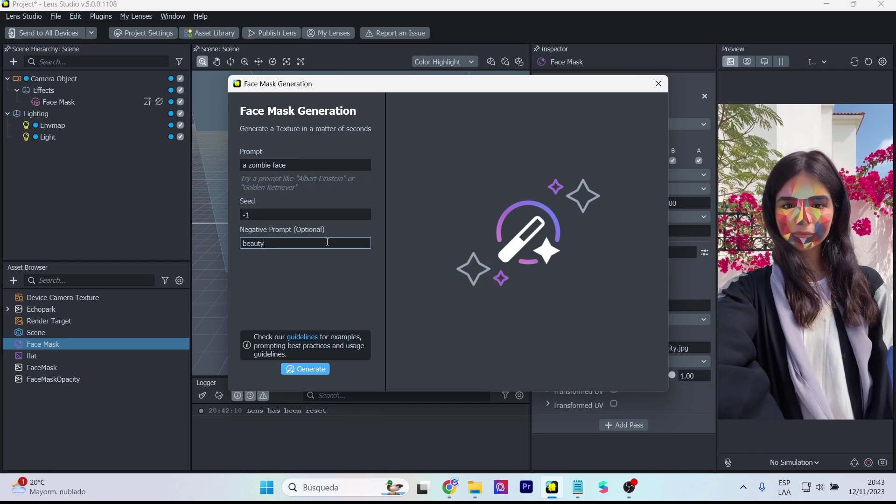
# Step: Generate a face mask from the prompt "a zombie face" with the negative prompt "beauty"
pyautogui.click(299, 369)
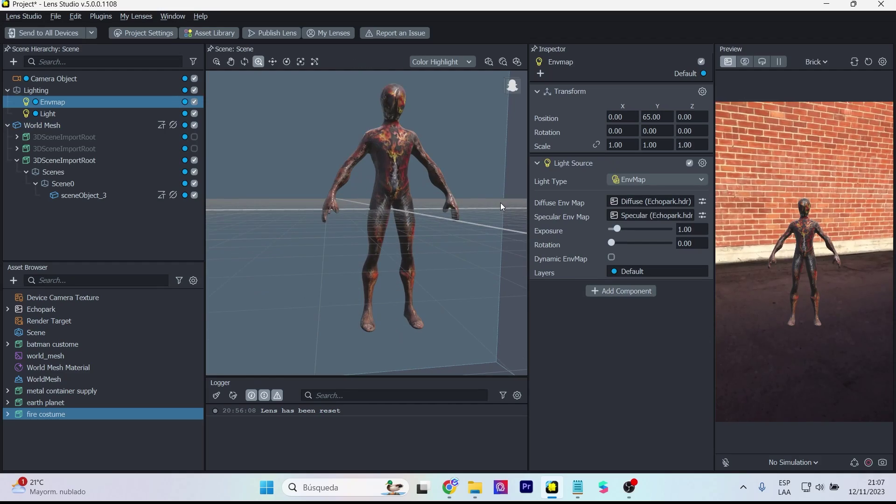
# Step: Examine the fire costume figure and the rainbow landscape plane from different angles in the 3D scene
pyautogui.keyDown('alt'); pyautogui.moveTo(501, 202); pyautogui.dragTo(401, 307); pyautogui.keyUp('alt')
pyautogui.moveTo(409, 307); pyautogui.dragTo(501, 274, button='middle')
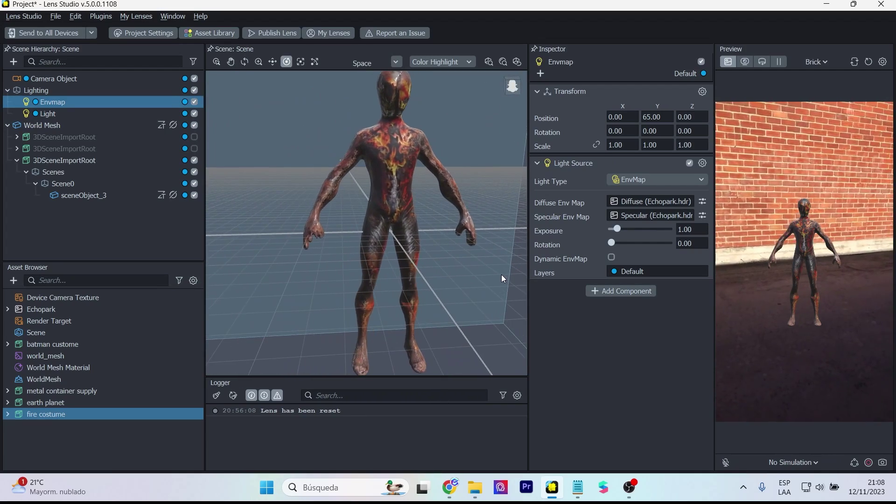
pyautogui.scroll(1, 498, 273)
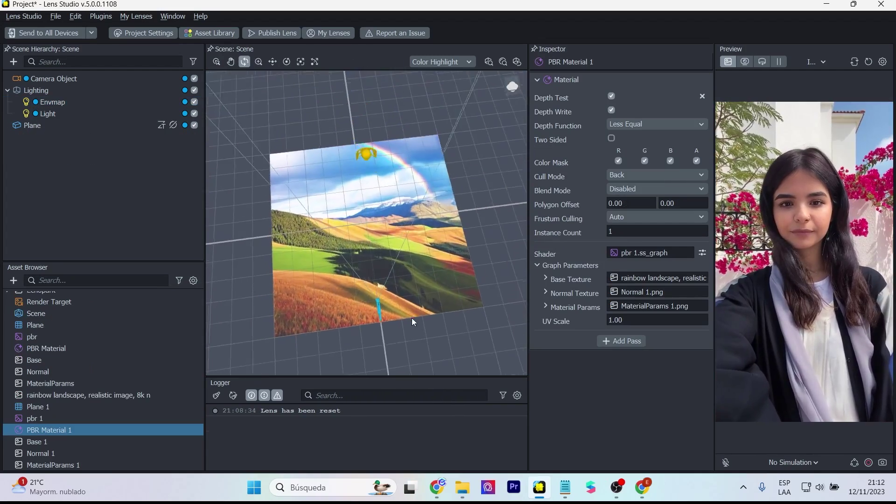
pyautogui.moveTo(412, 318)
pyautogui.keyDown('alt'); pyautogui.mouseDown()
pyautogui.moveTo(399, 338)
pyautogui.moveTo(407, 302)
pyautogui.mouseUp(); pyautogui.keyUp('alt')
pyautogui.scroll(3, 407, 303)
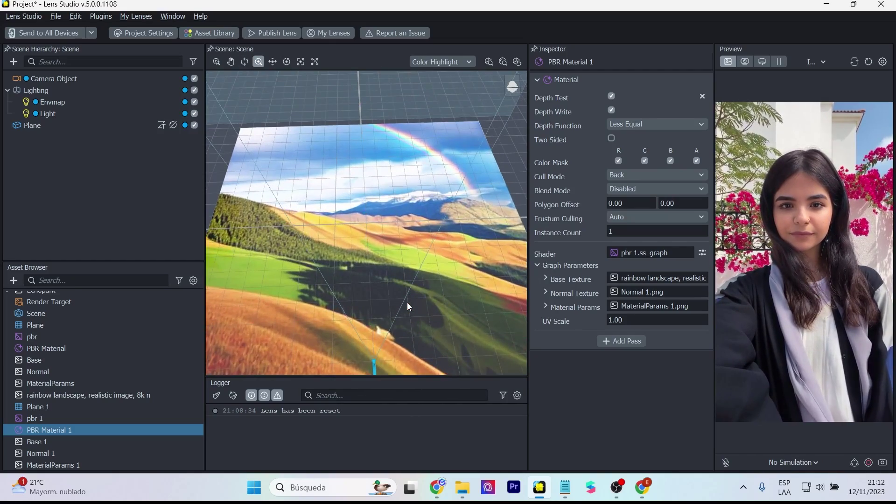
pyautogui.scroll(-3, 407, 302)
pyautogui.scroll(3, 407, 302)
pyautogui.scroll(2, 411, 276)
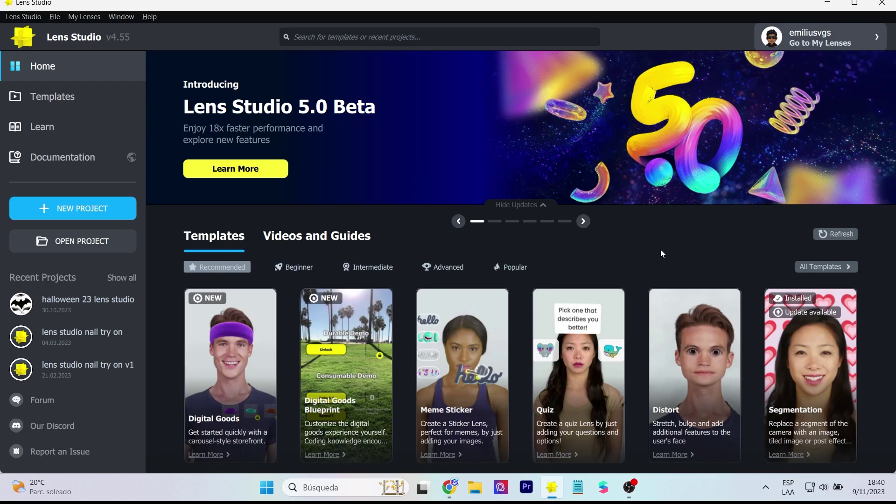
# Step: Open the Lens Studio 5.0 Beta announcement and read through the "What's New In Lens Studio 5" documentation page
pyautogui.click(270, 169)
pyautogui.scroll(-1, 450, 178)
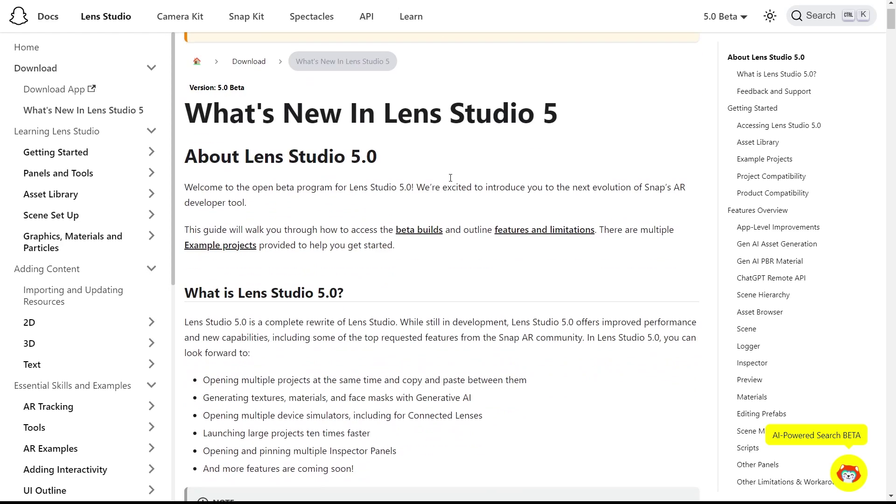
pyautogui.scroll(-2, 450, 178)
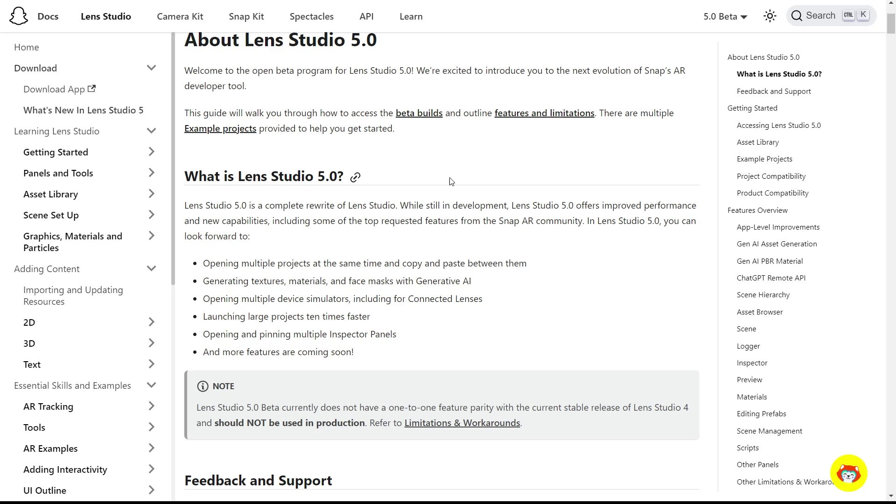
pyautogui.scroll(-5, 452, 182)
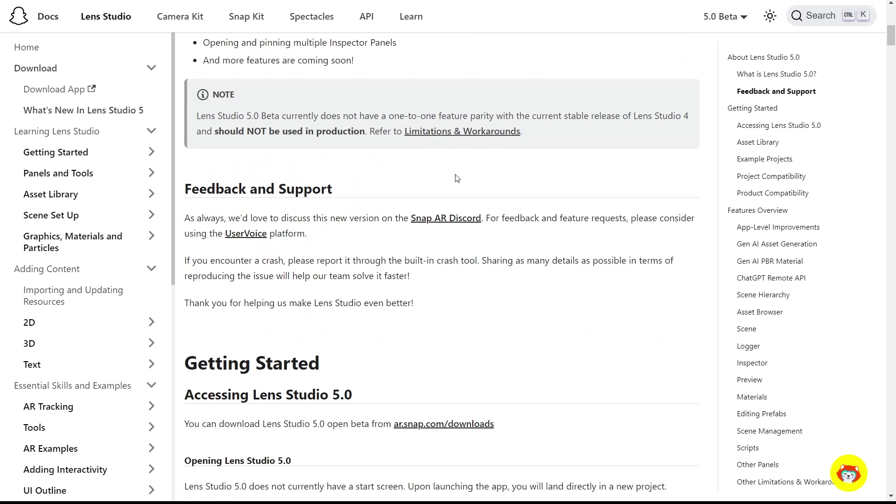
pyautogui.scroll(-7, 508, 219)
pyautogui.scroll(3, 536, 215)
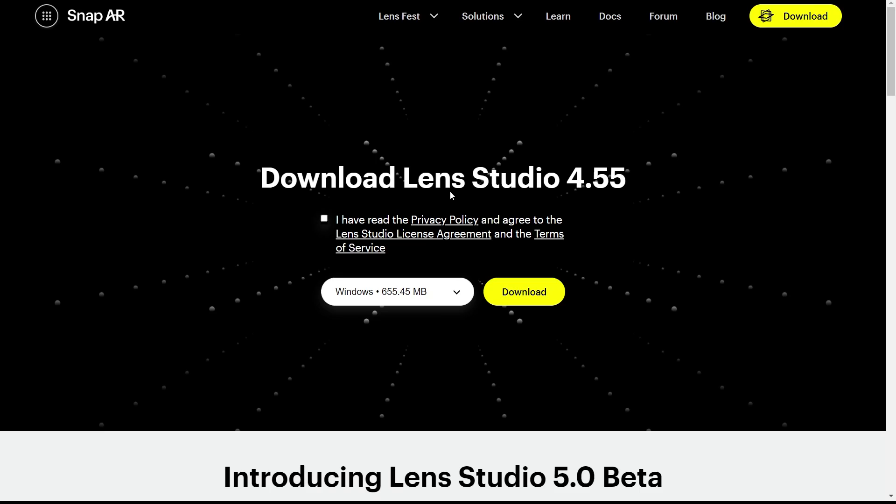
# Step: Go to the Version 5.0 Beta page, accept the license agreement and terms, and download the Windows installer
pyautogui.click(324, 217)
pyautogui.scroll(-8, 252, 242)
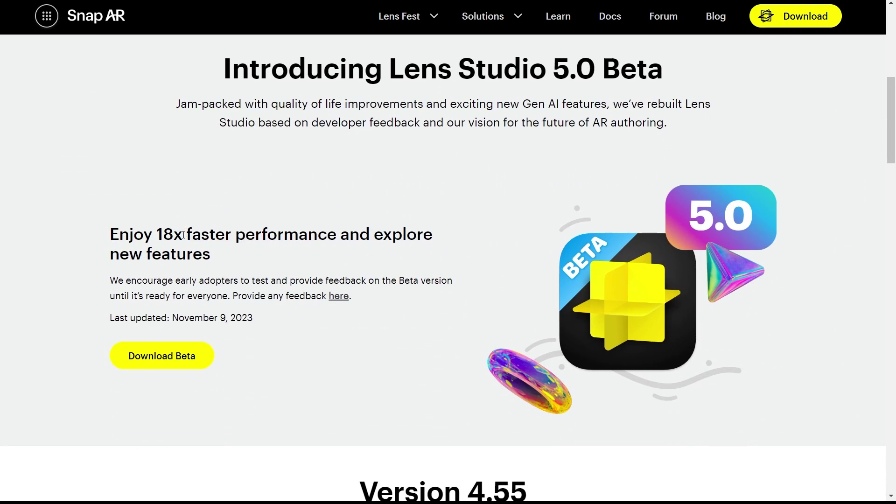
pyautogui.click(180, 356)
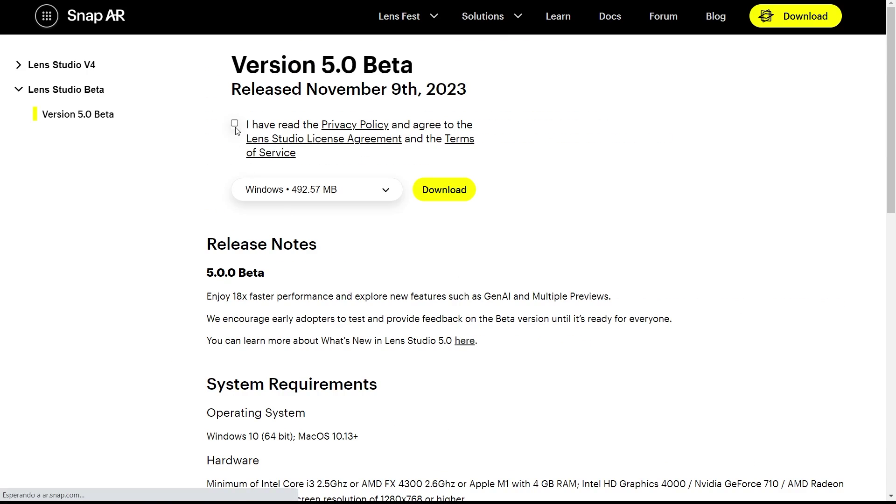
pyautogui.scroll(-1, 410, 234)
pyautogui.scroll(1, 435, 210)
pyautogui.click(451, 189)
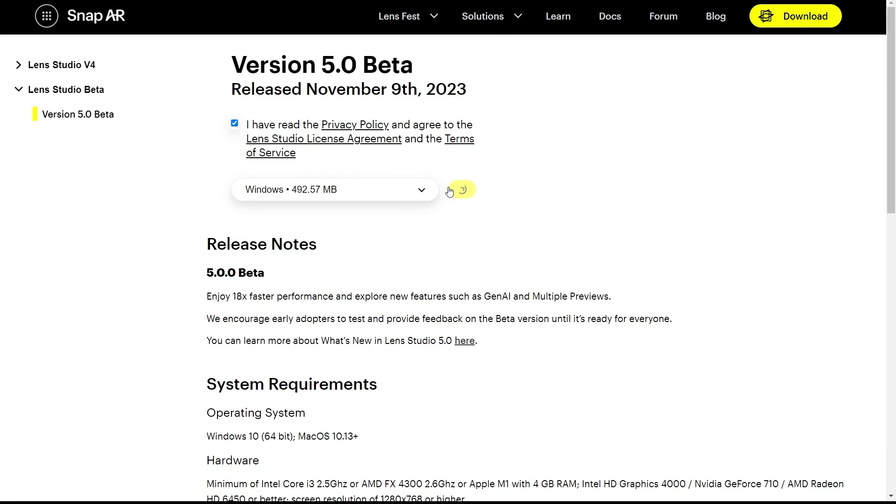
pyautogui.scroll(-14, 586, 240)
pyautogui.scroll(15, 584, 243)
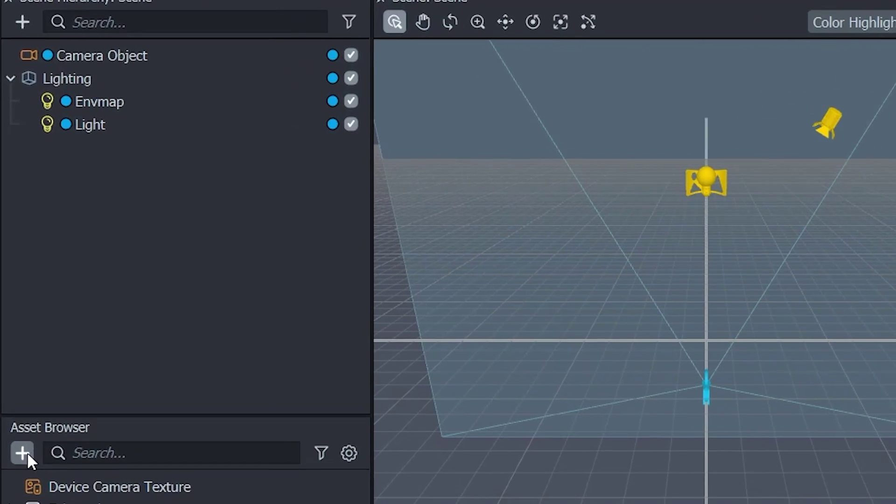
# Step: View the Generative AI asset types that can be added to the project's assets, leaving the list without adding any
pyautogui.click(27, 452)
pyautogui.click(113, 8)
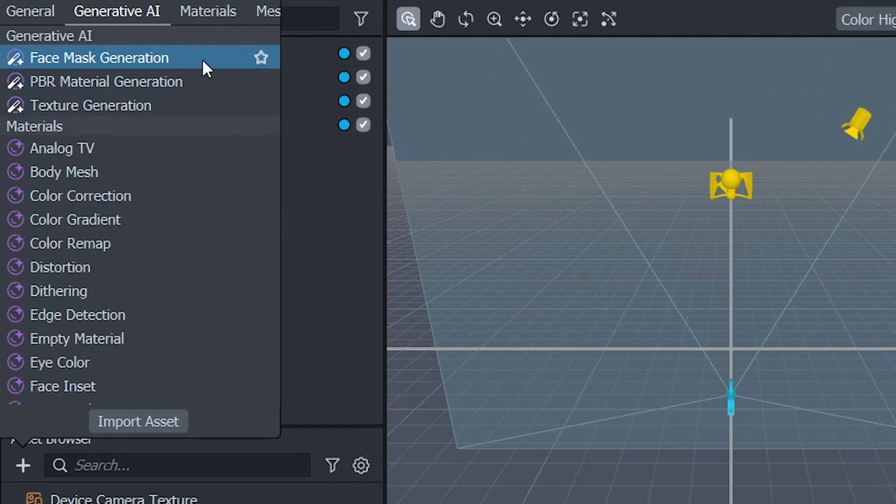
pyautogui.click(349, 215)
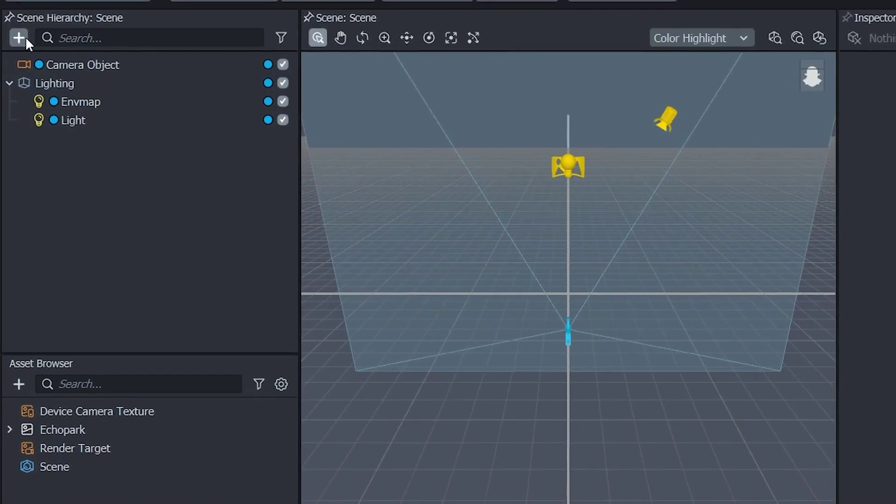
# Step: Add a Face Mask object to the scene and show the properties of its Face Mask material
pyautogui.click(21, 37)
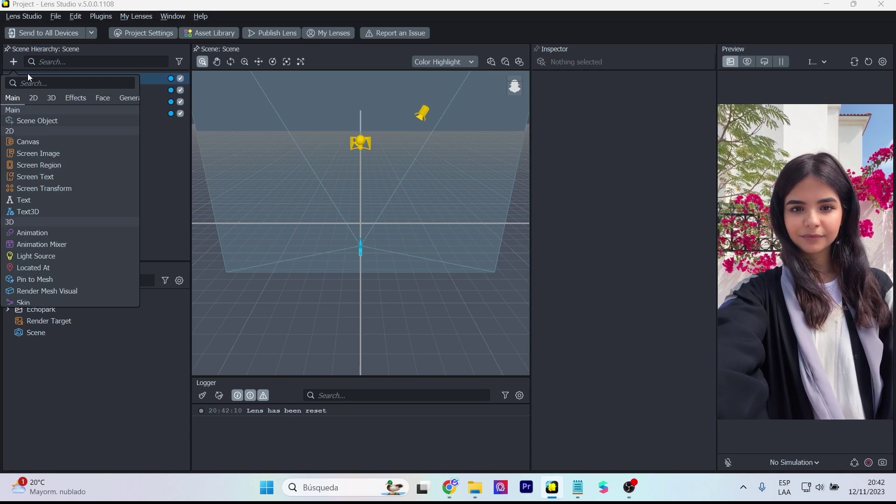
pyautogui.write('fa')
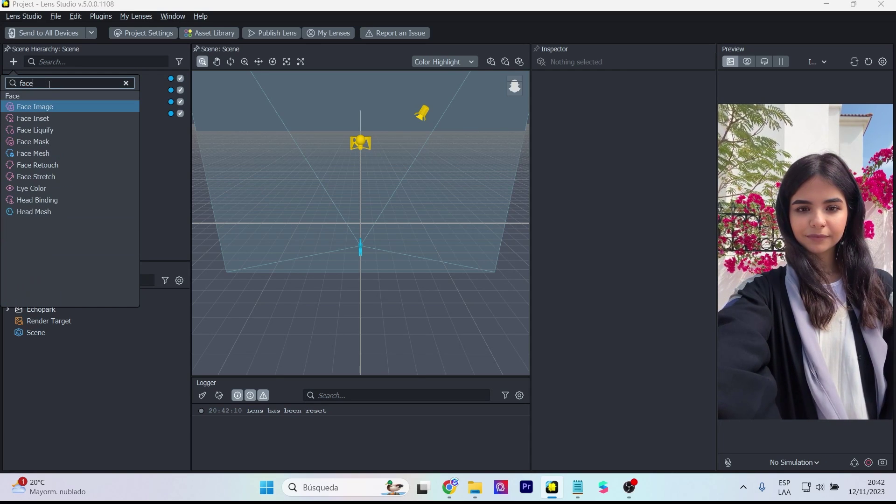
pyautogui.write('ce')
pyautogui.click(60, 141)
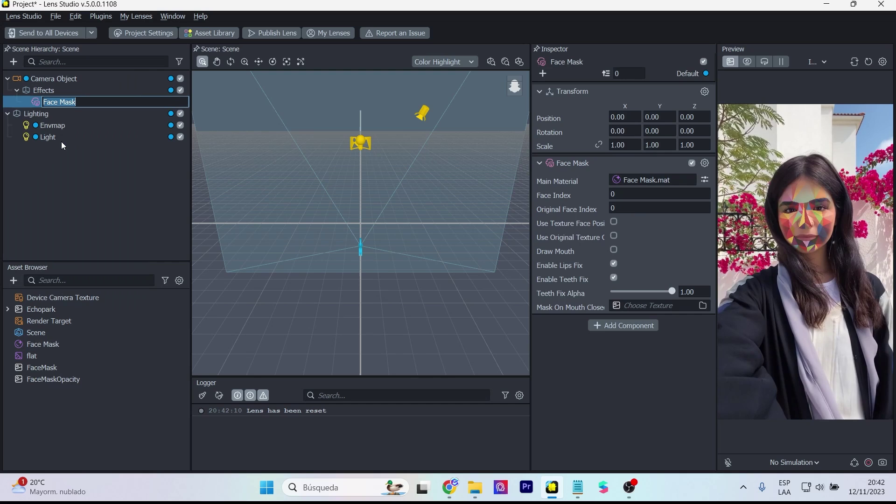
pyautogui.click(68, 169)
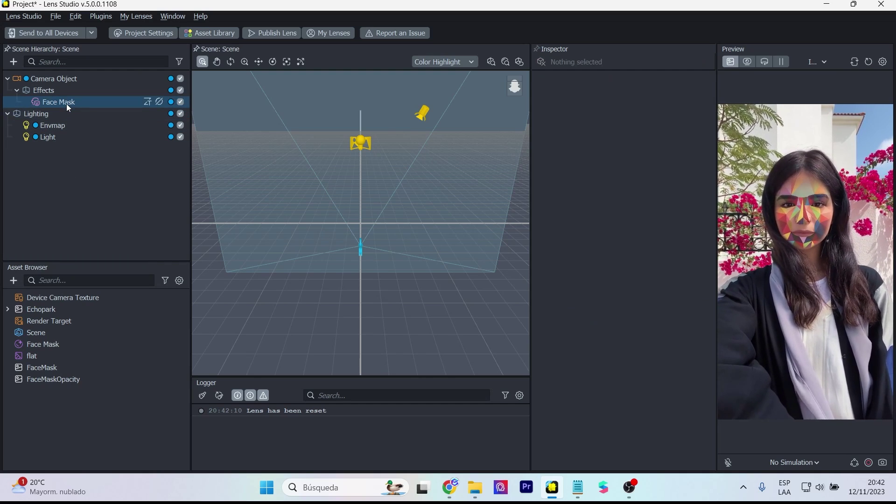
pyautogui.click(66, 104)
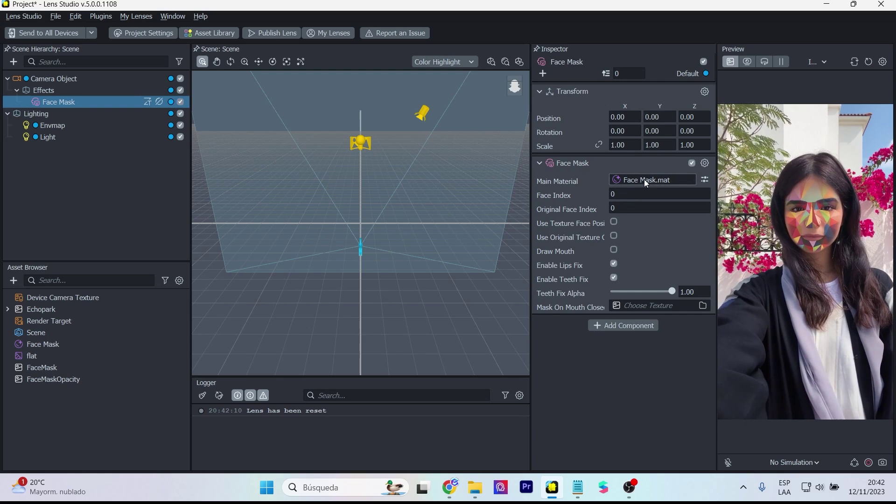
pyautogui.click(89, 347)
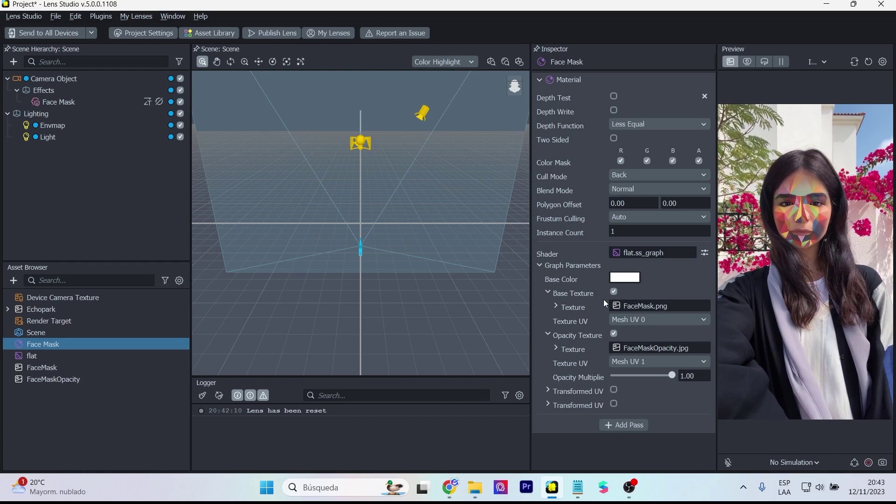
# Step: Generate an AI face mask texture from the prompt "a zombie face" with negative prompt "beauty" and apply it to the project assets
pyautogui.click(12, 284)
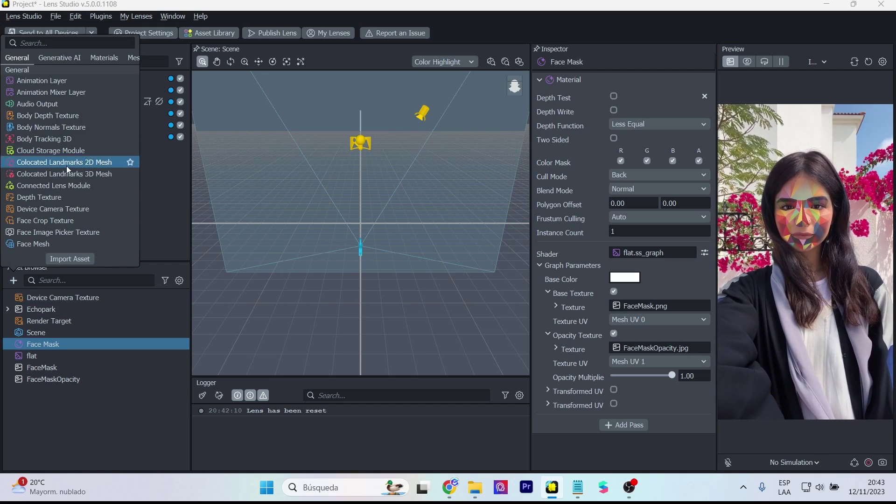
pyautogui.click(59, 58)
pyautogui.click(59, 81)
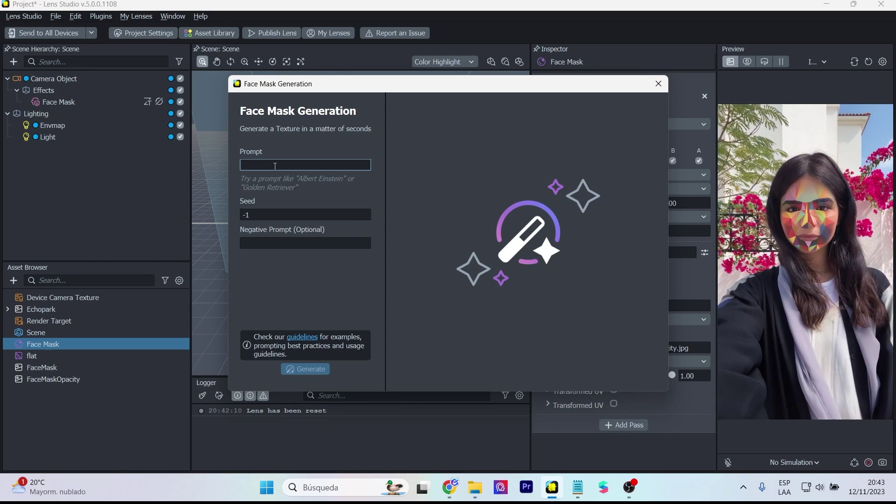
pyautogui.write('a zombie face')
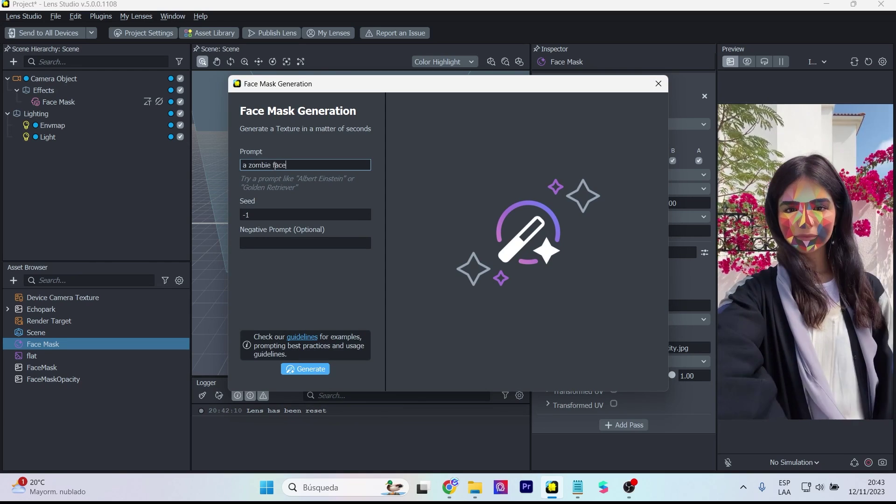
pyautogui.click(327, 241)
pyautogui.write('beauty')
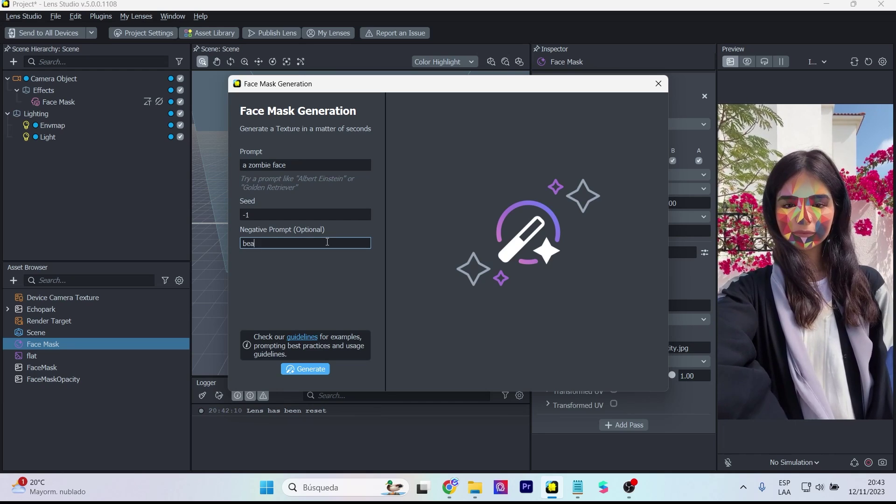
pyautogui.click(299, 368)
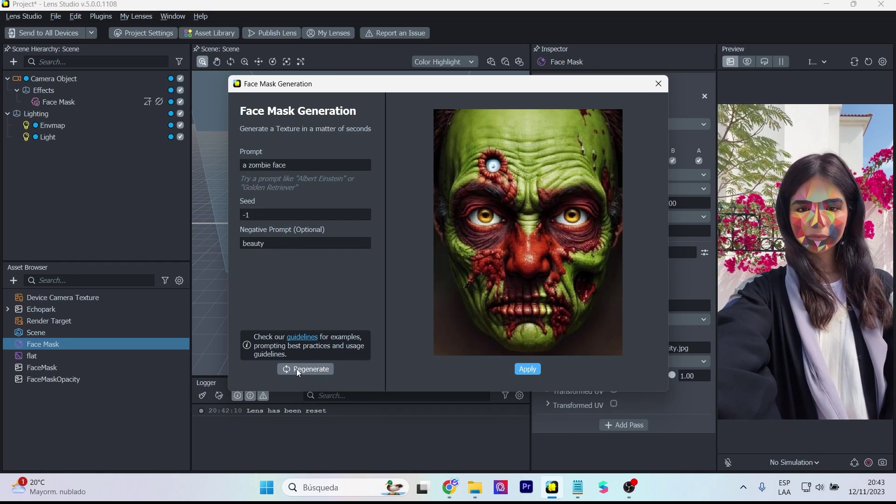
pyautogui.click(523, 370)
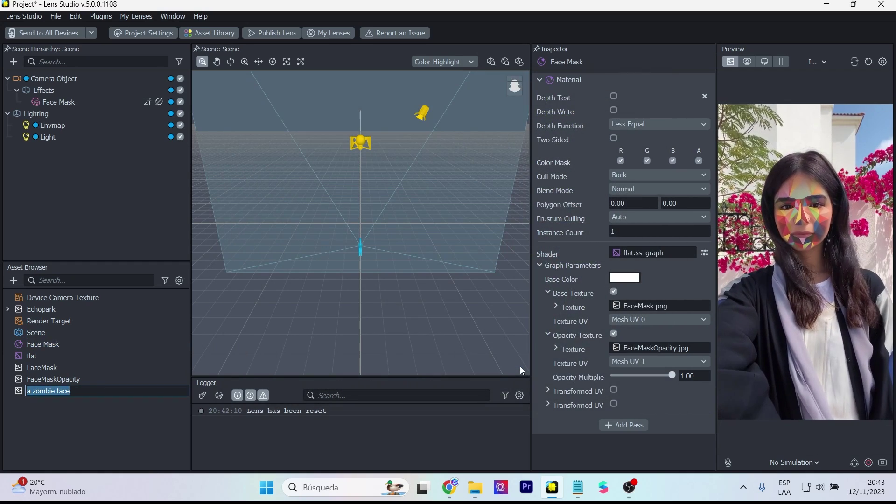
# Step: Replace the Face Mask material's base texture with the "a zombie face" texture
pyautogui.click(642, 306)
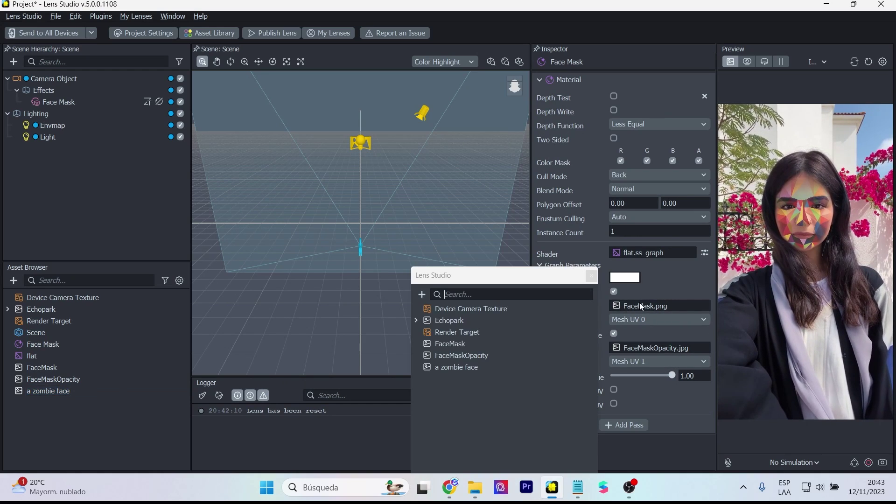
pyautogui.click(456, 368)
pyautogui.moveTo(492, 284); pyautogui.dragTo(451, 176)
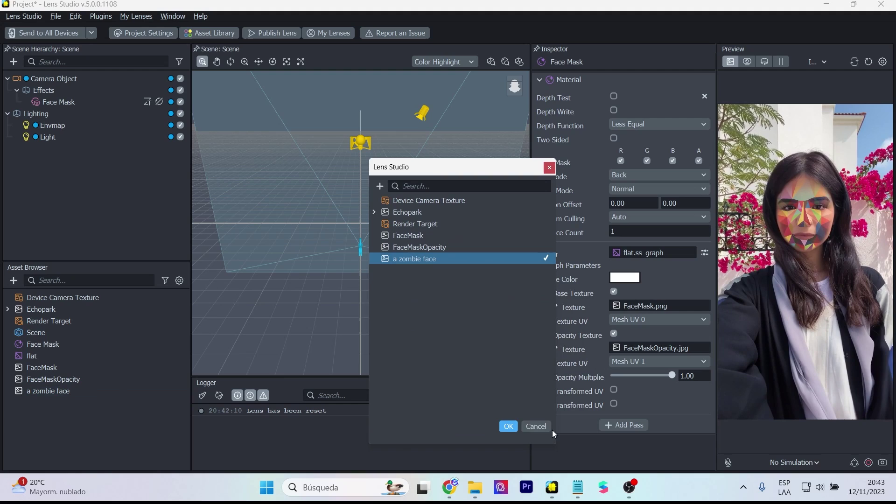
pyautogui.click(509, 427)
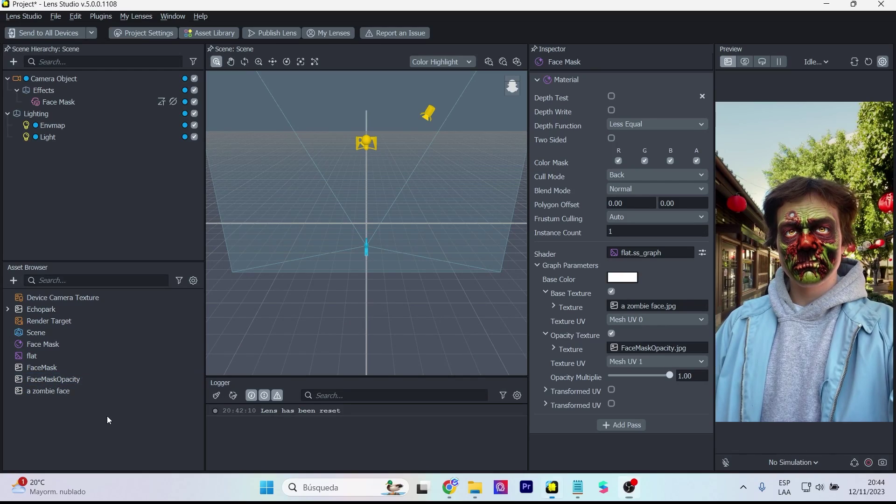
# Step: Generate another AI face mask from the prompt "santa claus" with the negative prompt "distort, ugly"
pyautogui.click(107, 415)
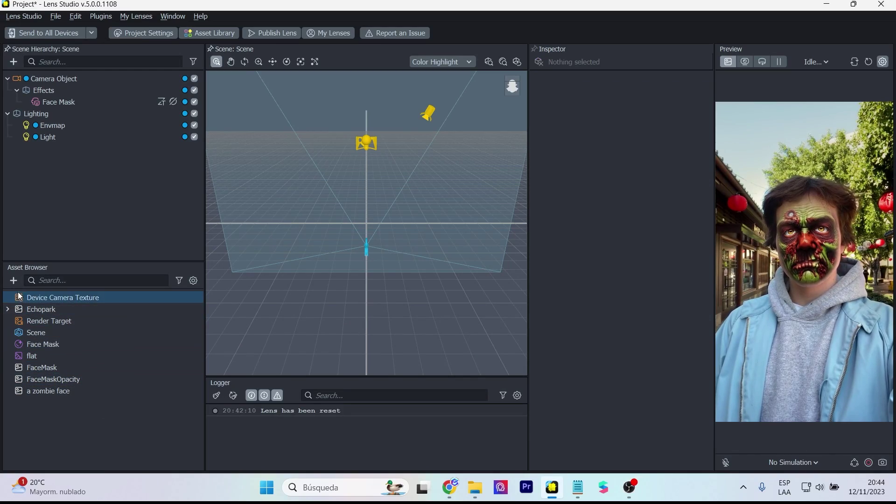
pyautogui.click(13, 281)
pyautogui.click(48, 55)
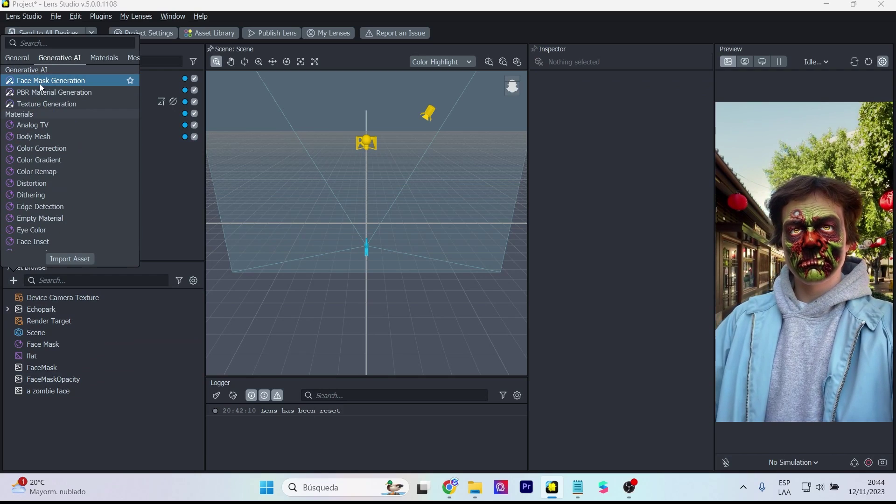
pyautogui.click(40, 83)
pyautogui.write('santa claus')
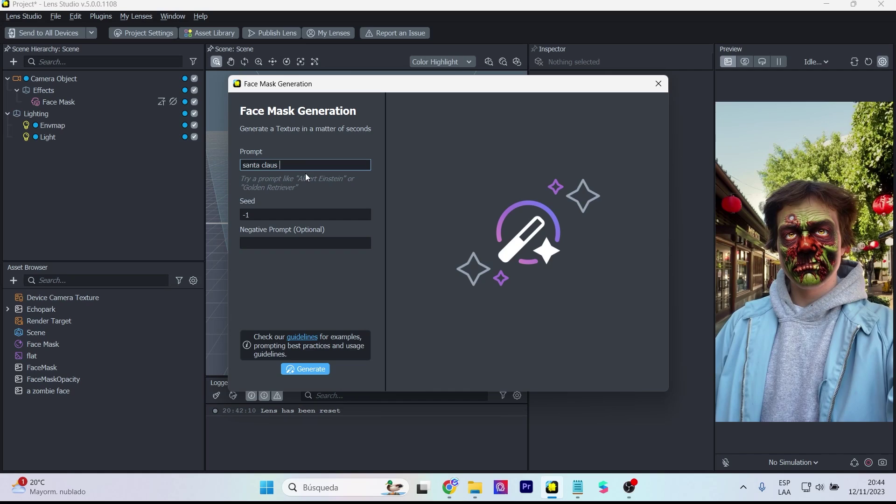
pyautogui.click(294, 242)
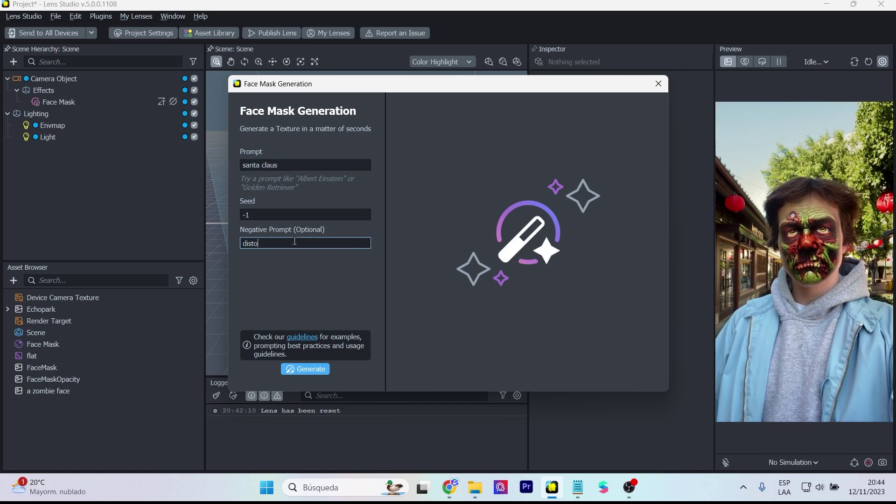
pyautogui.press('Return')
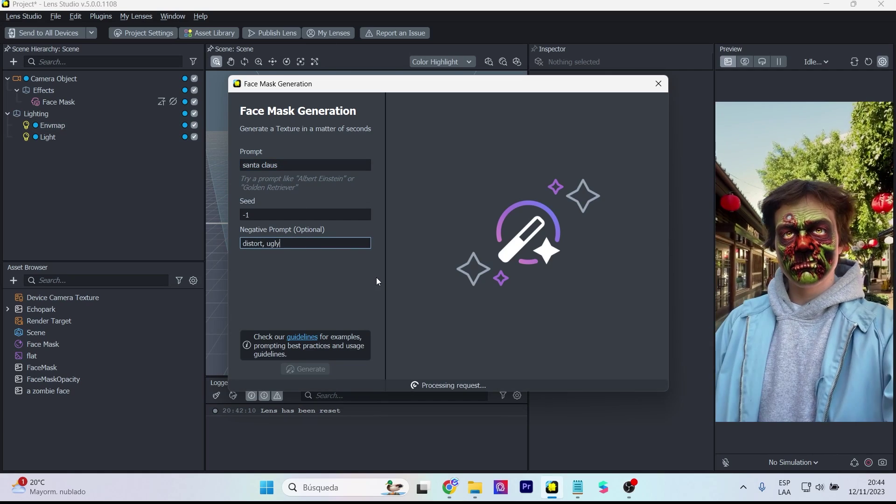
# Step: Extend the prompt to "santa claus old" and the negative prompt to "distort, ugly, sad, bold," and apply the generated Santa Claus texture to the assets
pyautogui.click(303, 165)
pyautogui.click(300, 244)
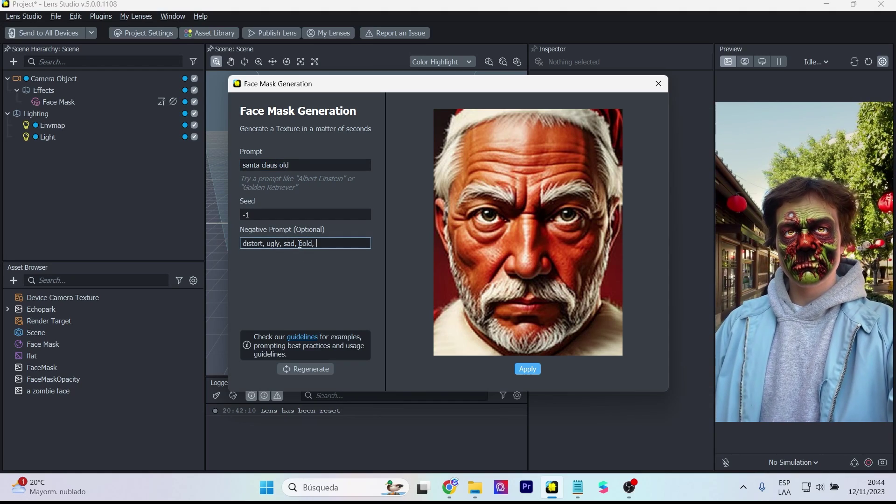
pyautogui.click(527, 369)
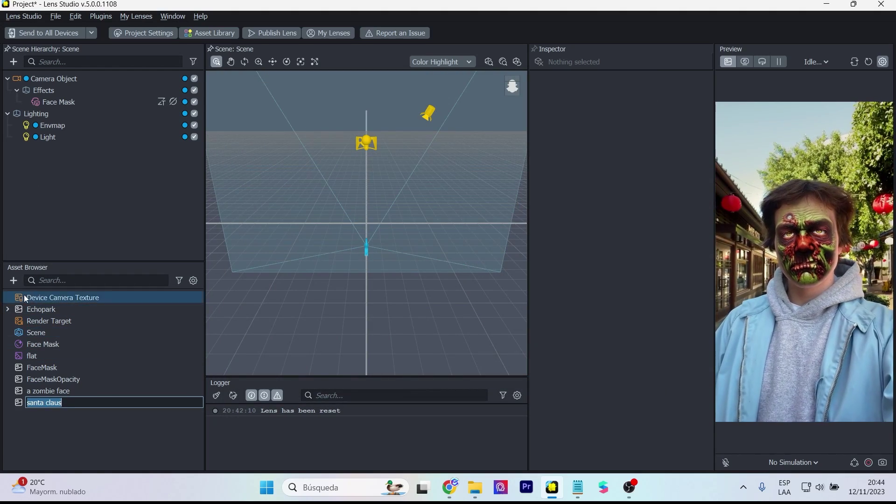
# Step: Generate a new AI face mask from "santa claus" with negative prompt "young, woman, sad", and regenerate it with the prompt "santa claus happy old man"
pyautogui.click(13, 281)
pyautogui.click(63, 57)
pyautogui.click(47, 80)
pyautogui.write('santa claus')
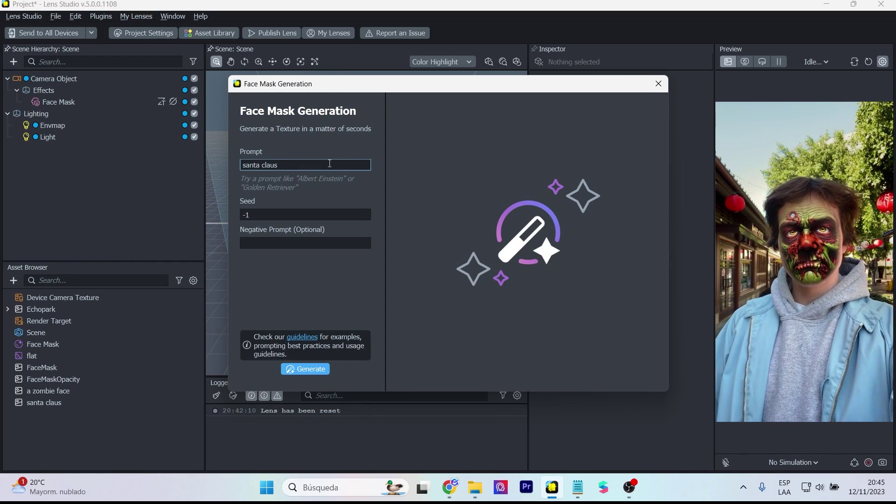
pyautogui.press('Tab')
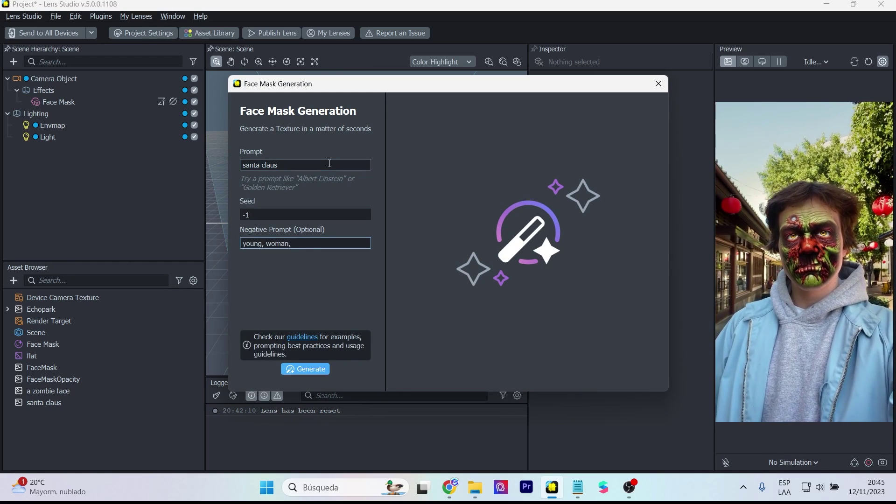
pyautogui.click(305, 369)
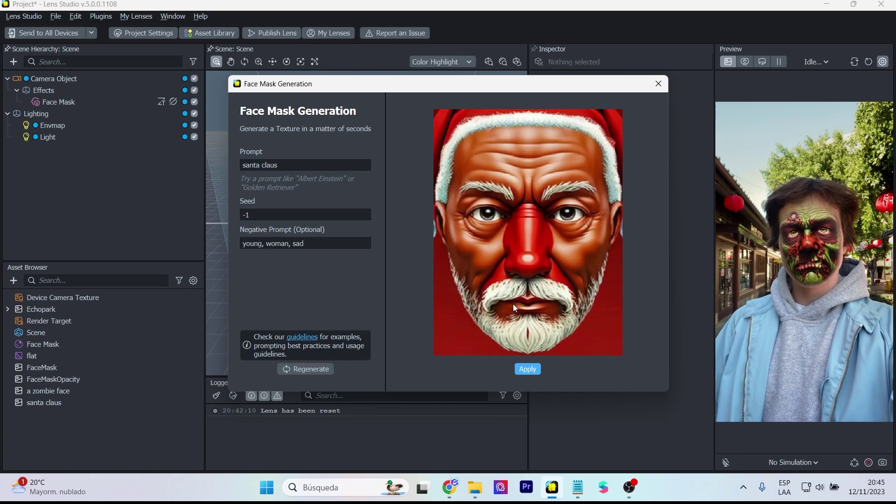
pyautogui.click(294, 164)
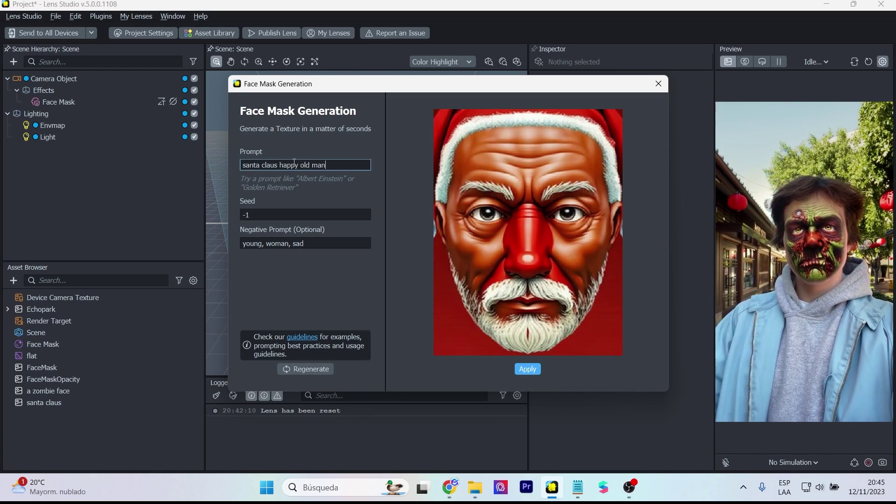
pyautogui.click(299, 370)
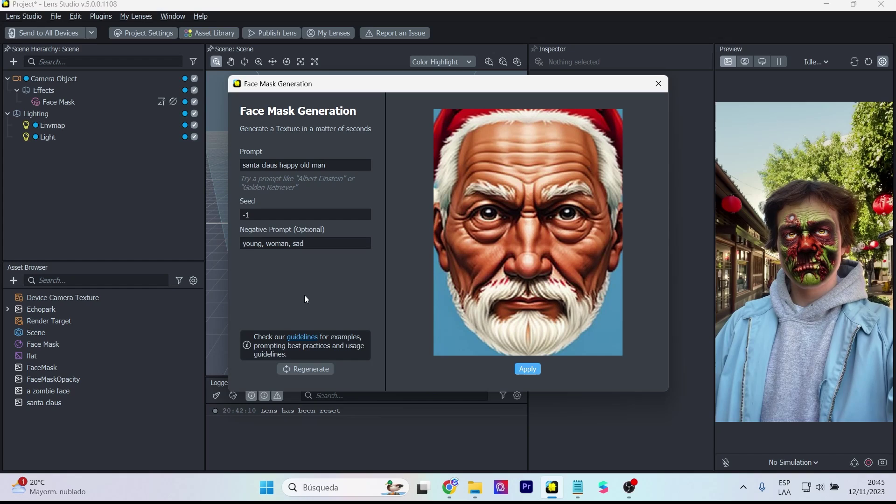
# Step: Regenerate the face mask with "big beard" added to the end of the prompt
pyautogui.click(333, 164)
pyautogui.write('big bear')
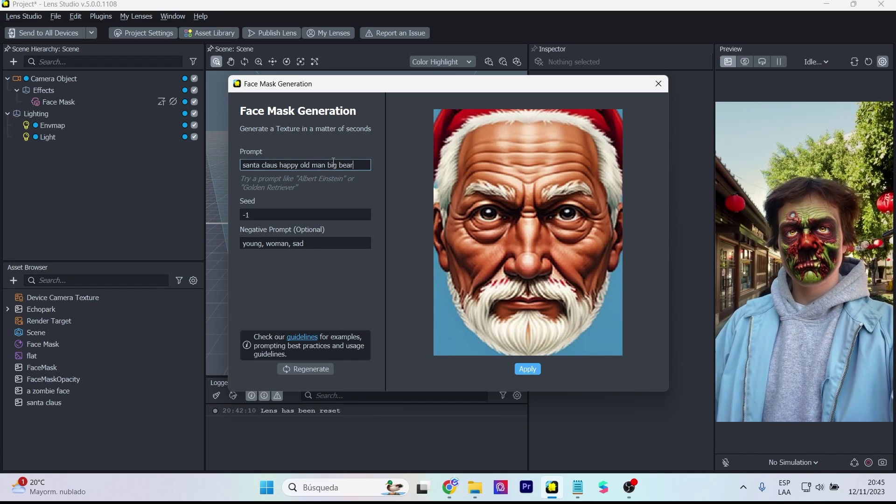
pyautogui.write('d')
pyautogui.press('Return')
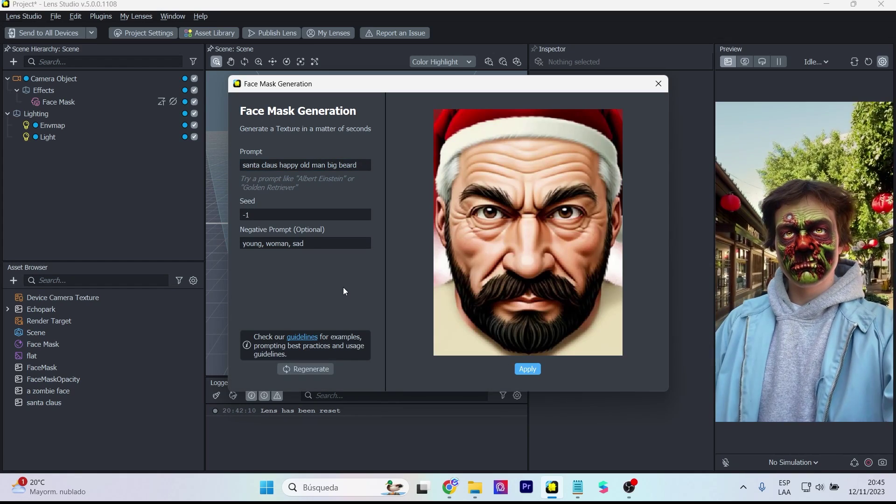
# Step: Remove "big beard" from the prompt, add "distort" to the negative prompt, regenerate the face mask and apply it to the project assets
pyautogui.click(359, 165)
pyautogui.press('BackSpace')
pyautogui.press('BackSpace')
pyautogui.press('BackSpace')
pyautogui.press('BackSpace')
pyautogui.press('BackSpace')
pyautogui.press('BackSpace')
pyautogui.press('BackSpace')
pyautogui.press('BackSpace')
pyautogui.press('BackSpace')
pyautogui.press('BackSpace')
pyautogui.click(321, 248)
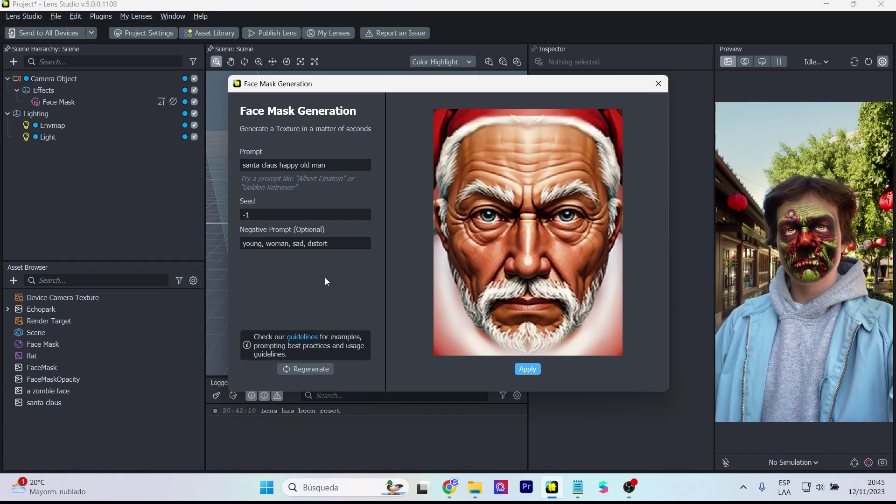
pyautogui.press('Return')
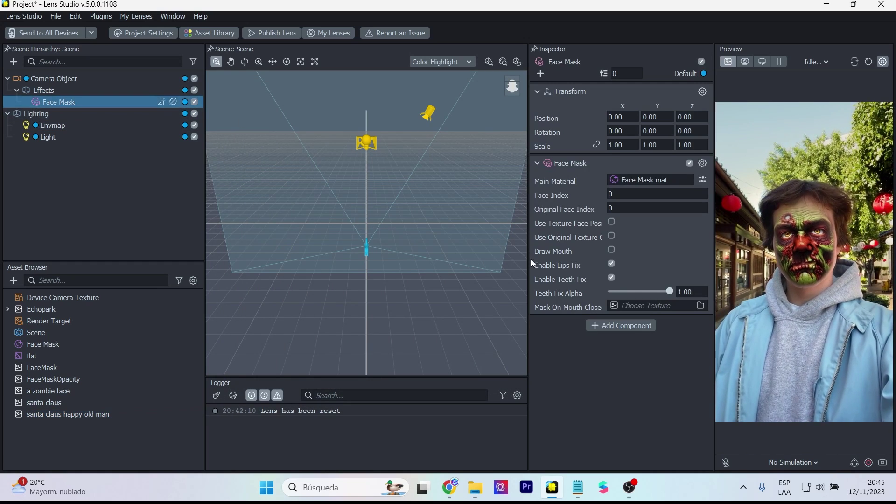
# Step: Replace the Face Mask material's base texture with the "santa claus happy old man" texture
pyautogui.click(125, 344)
pyautogui.click(642, 306)
pyautogui.click(460, 302)
pyautogui.press('Return')
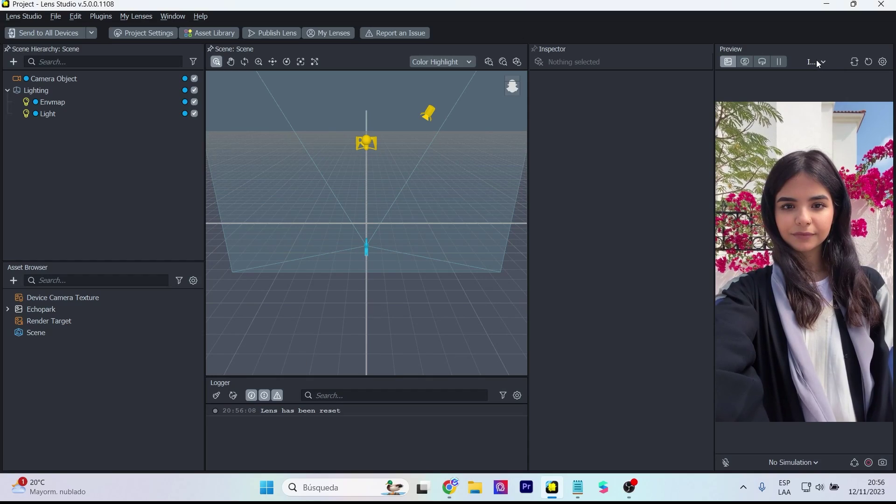
# Step: Switch the preview video to the Brick scene from the World category
pyautogui.click(817, 62)
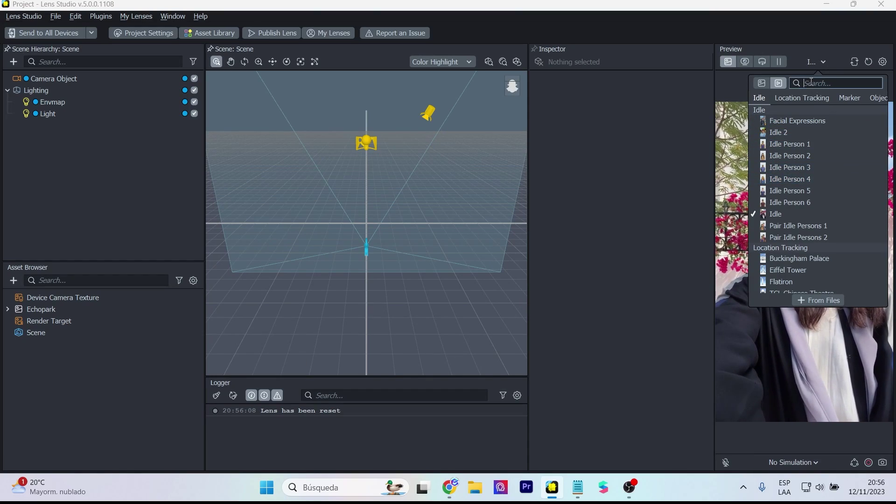
pyautogui.click(811, 83)
pyautogui.write('wor')
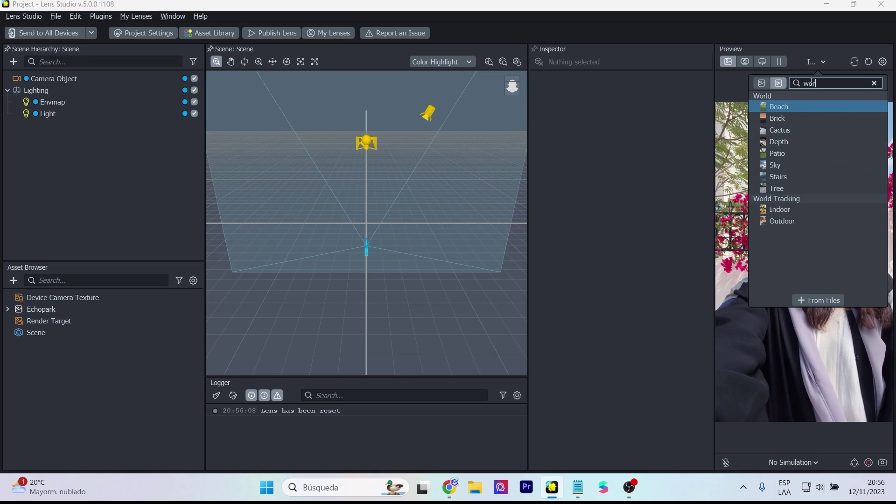
pyautogui.click(814, 119)
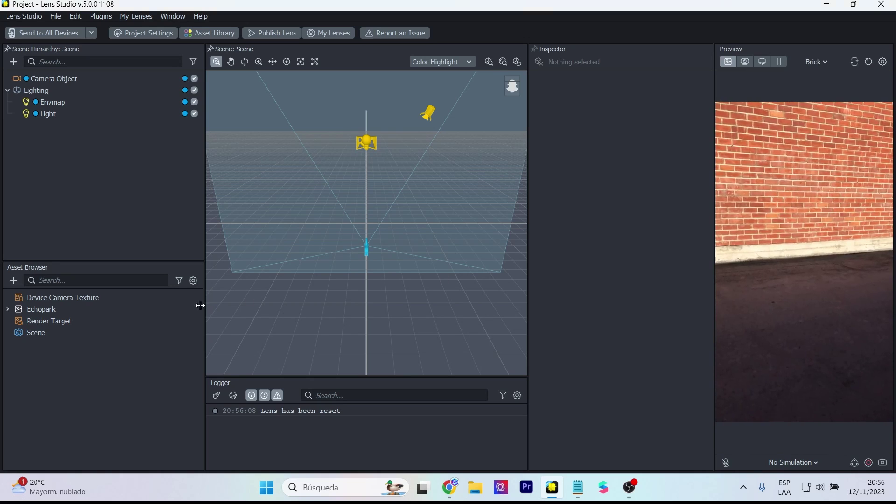
# Step: Start an AI PBR Material Generation and load "spiderman miles morales character" from the exam folder as its source model
pyautogui.click(14, 281)
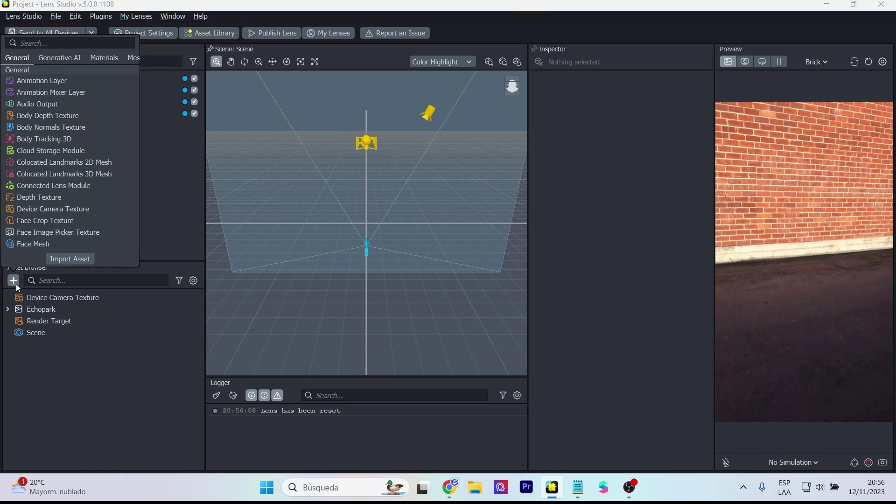
pyautogui.click(72, 57)
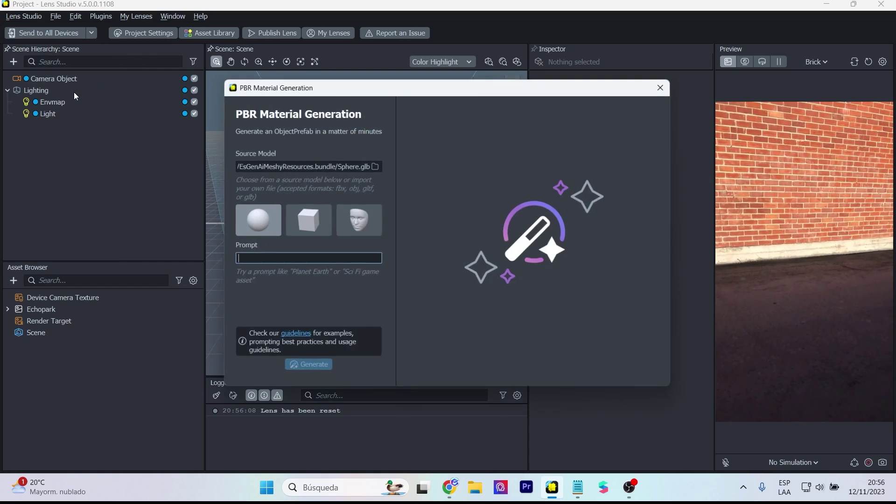
pyautogui.click(74, 94)
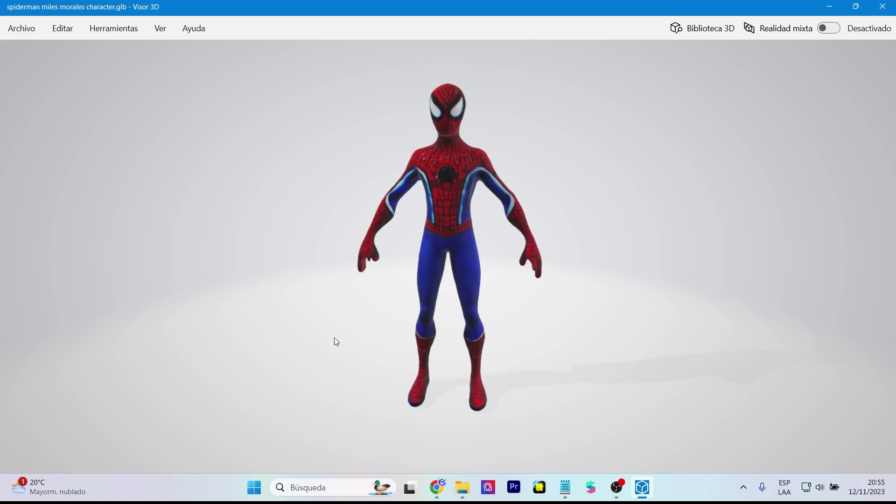
pyautogui.scroll(3, 330, 293)
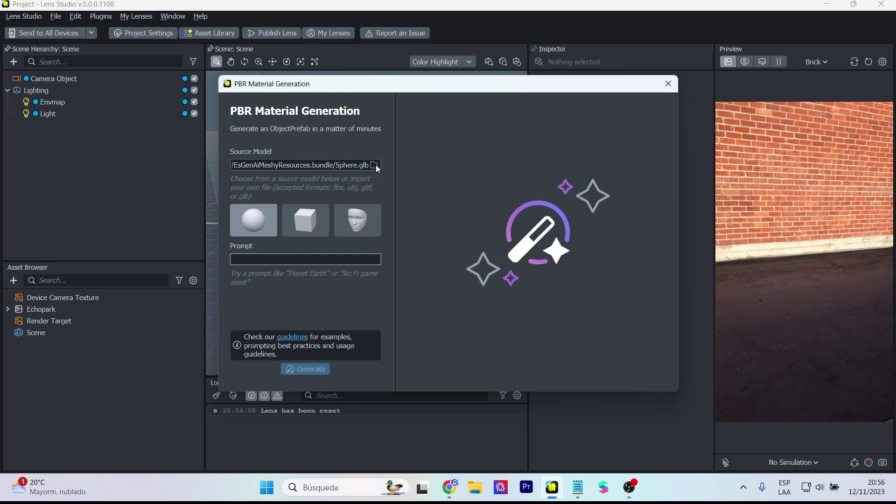
pyautogui.click(376, 165)
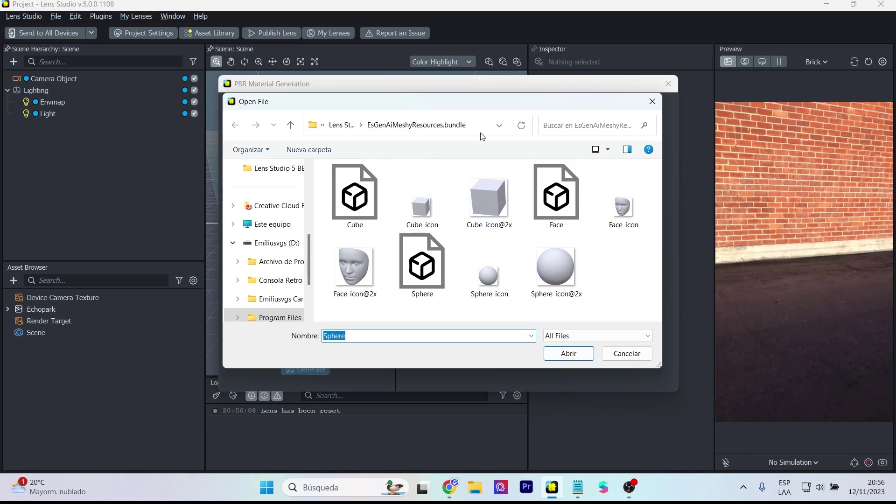
pyautogui.click(481, 128)
pyautogui.click(482, 129)
pyautogui.write('exam')
pyautogui.press('Return')
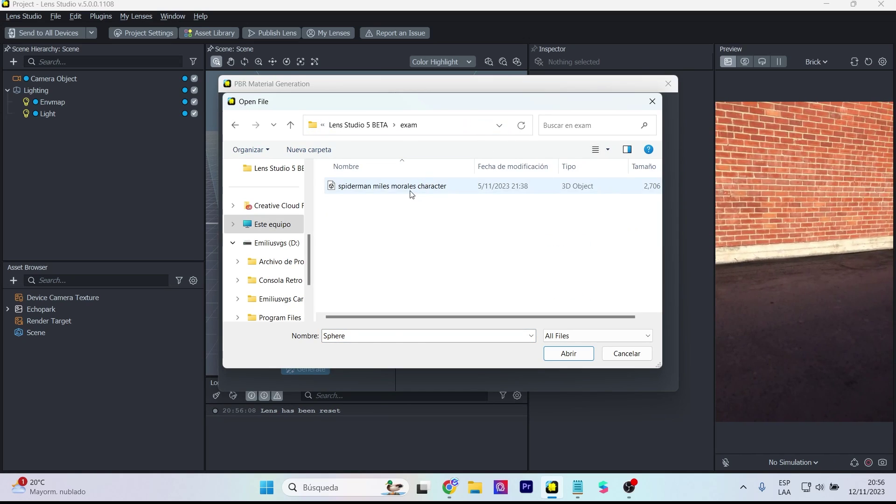
pyautogui.click(392, 186)
pyautogui.click(586, 357)
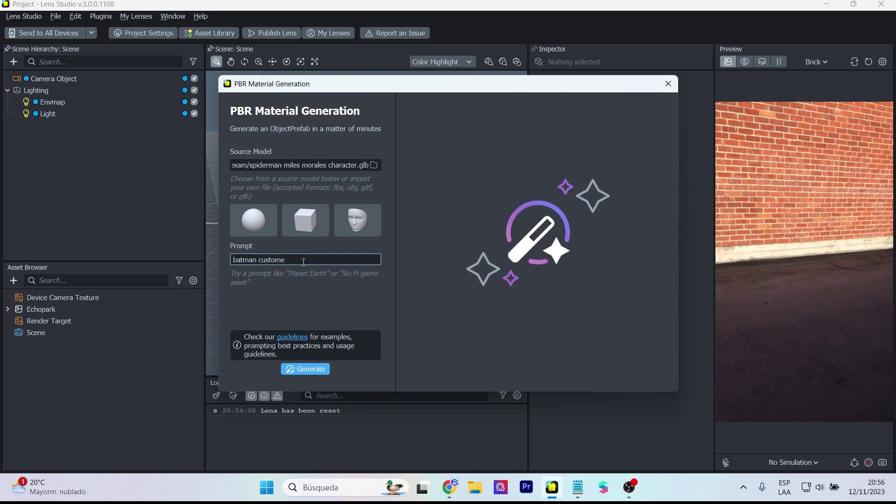
# Step: Generate the PBR material from the prompt "batman custome" and apply the result to the project assets
pyautogui.click(306, 368)
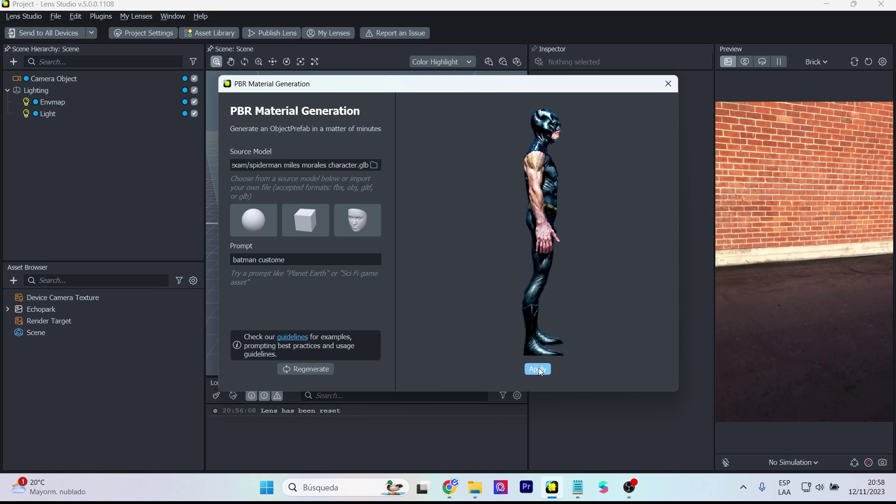
pyautogui.click(538, 370)
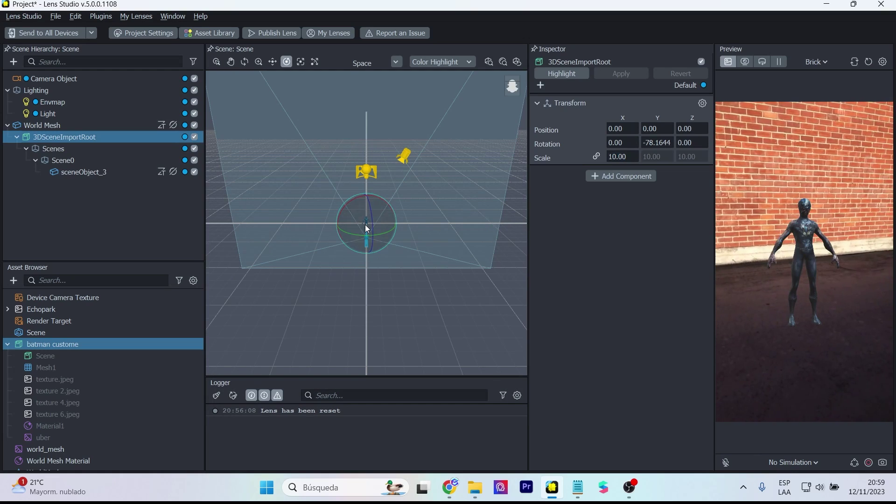
# Step: Examine the imported "batman custome" model in the scene from different angles with the Light selected
pyautogui.press('f')
pyautogui.press('e')
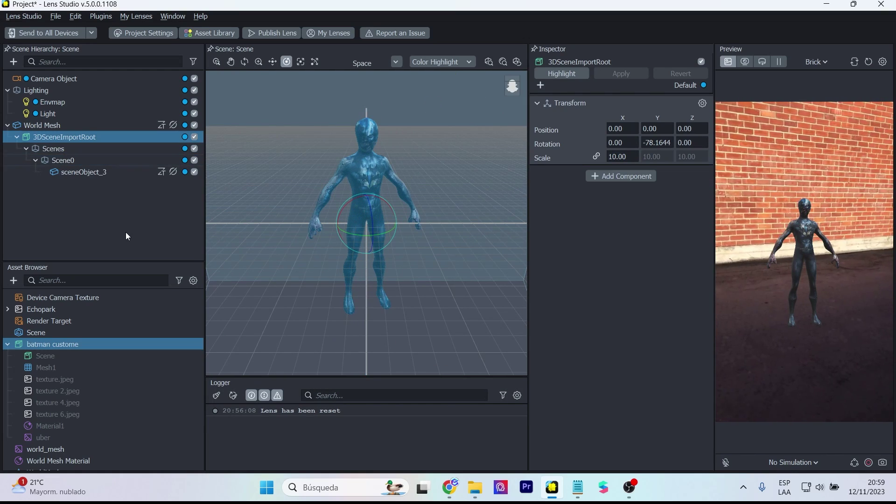
pyautogui.click(46, 114)
pyautogui.scroll(3, 443, 197)
pyautogui.keyDown('alt'); pyautogui.moveTo(442, 197); pyautogui.dragTo(448, 280); pyautogui.keyUp('alt')
pyautogui.scroll(-3, 447, 276)
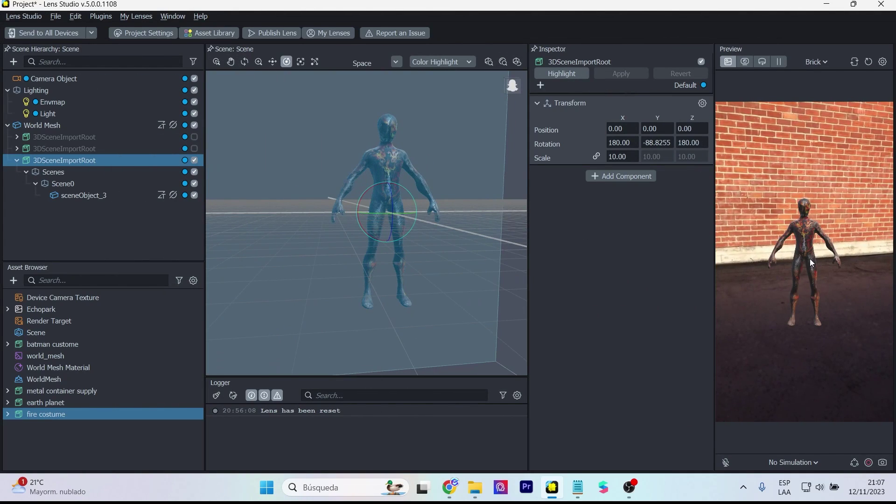
# Step: Examine the "fire costume" model up close in the scene, viewing the World Mesh and Envmap properties
pyautogui.click(76, 125)
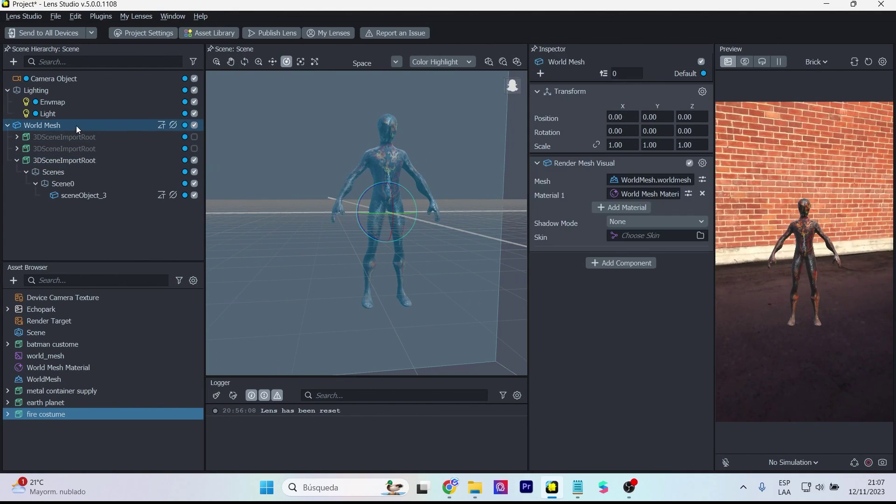
pyautogui.click(63, 101)
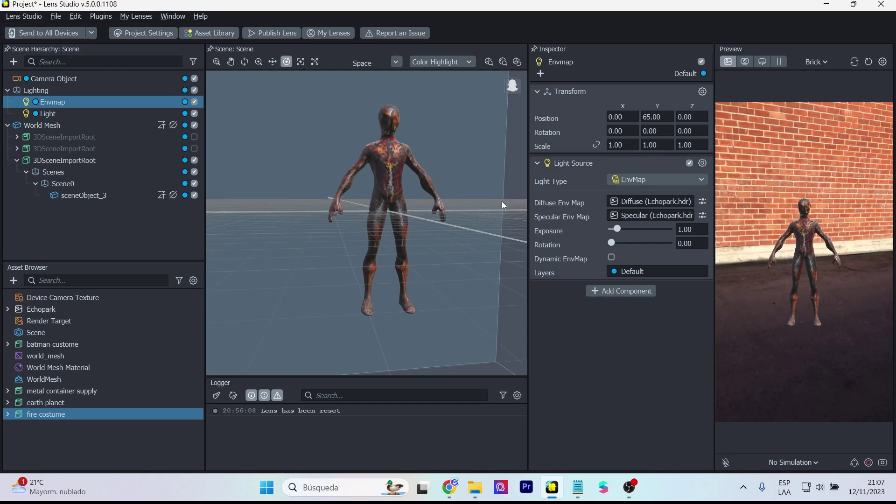
pyautogui.scroll(3, 502, 202)
pyautogui.scroll(3, 452, 263)
pyautogui.moveTo(402, 300)
pyautogui.keyDown('alt'); pyautogui.mouseDown()
pyautogui.moveTo(343, 313)
pyautogui.moveTo(261, 306)
pyautogui.moveTo(307, 325)
pyautogui.moveTo(380, 296)
pyautogui.moveTo(401, 307)
pyautogui.mouseUp(); pyautogui.keyUp('alt')
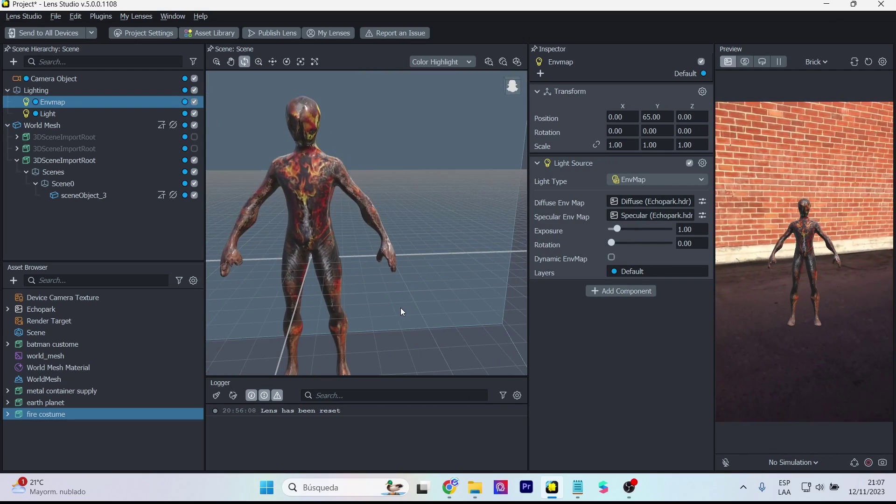
pyautogui.moveTo(397, 309); pyautogui.dragTo(512, 277, button='middle')
pyautogui.scroll(-4, 497, 273)
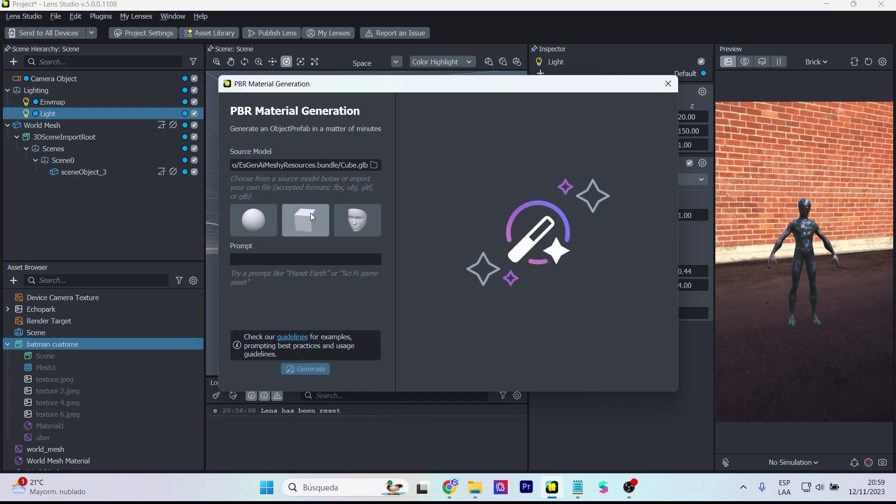
# Step: Generate a PBR material for the cube source model from the prompt "metal container supply" and apply it to the project assets
pyautogui.write('metal container supply')
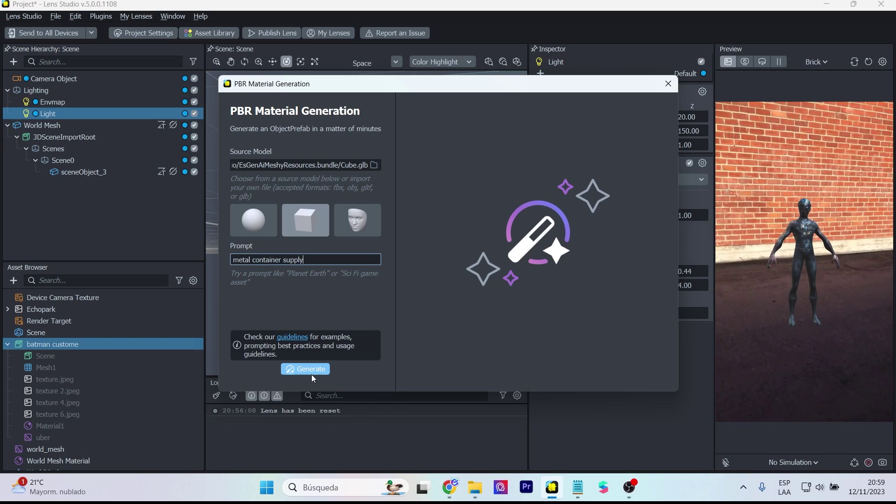
pyautogui.click(311, 369)
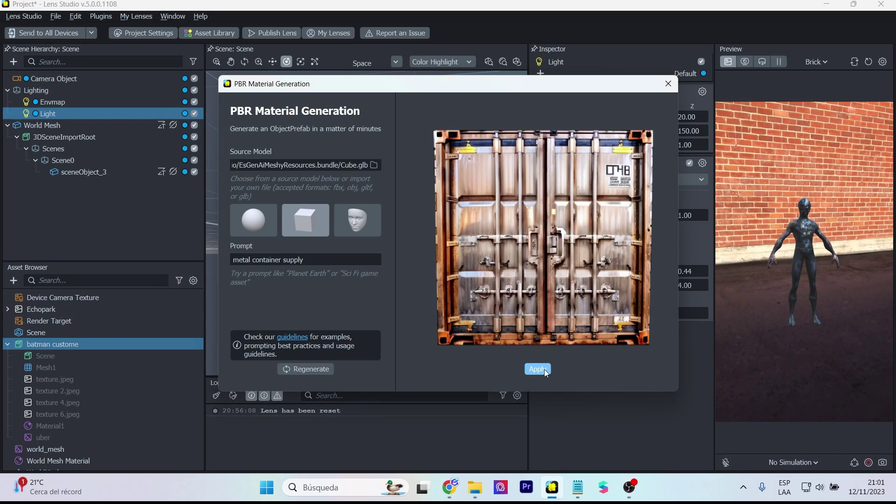
pyautogui.click(537, 369)
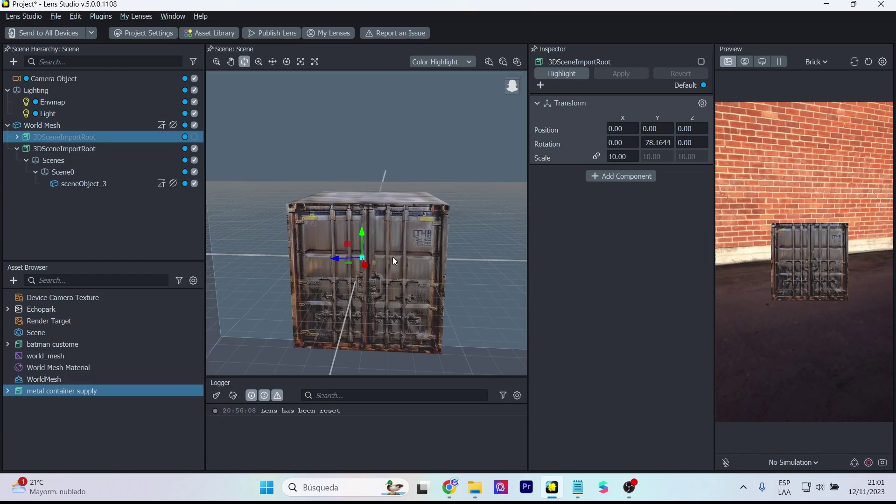
# Step: Inspect the metal container up close and raise the selected, disabled 3DSceneImportRoot to a Y position of about 3.65
pyautogui.keyDown('alt'); pyautogui.moveTo(393, 257); pyautogui.dragTo(306, 252); pyautogui.keyUp('alt')
pyautogui.scroll(6, 417, 262)
pyautogui.scroll(-3, 415, 263)
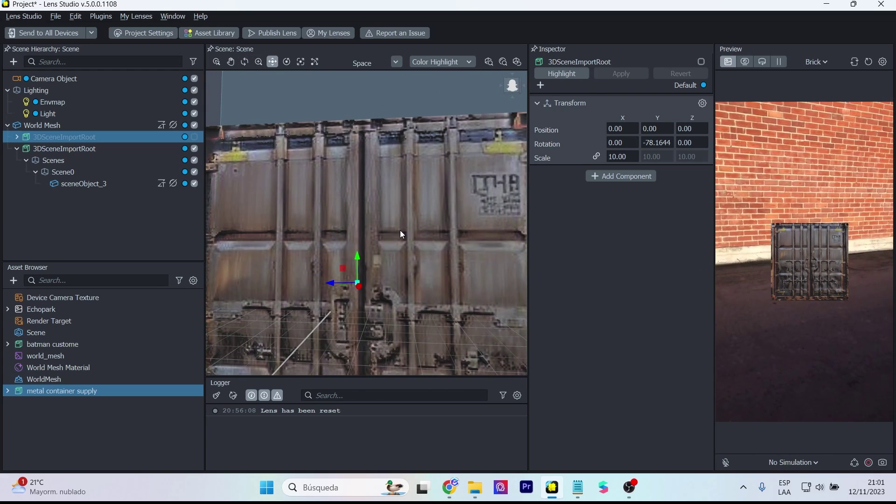
pyautogui.scroll(-5, 399, 231)
pyautogui.moveTo(363, 226); pyautogui.dragTo(366, 184)
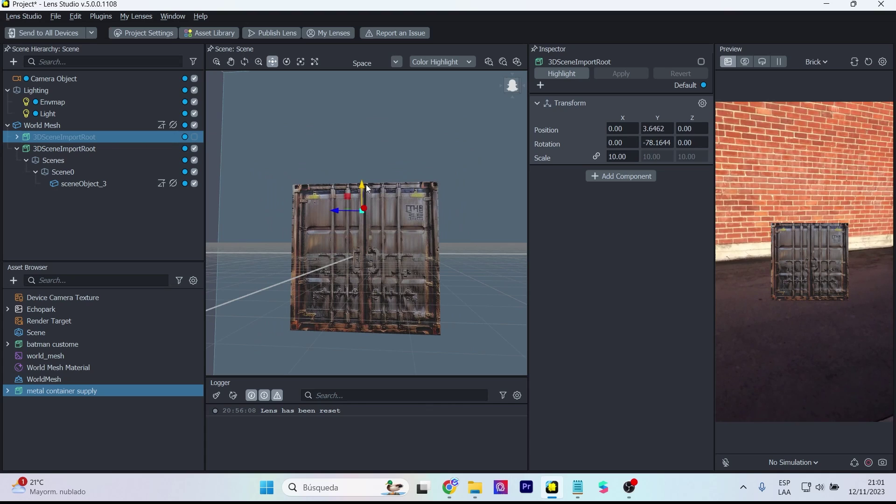
# Step: Raise the metal container's enabled 3DSceneImportRoot to a Y position of about 4.87 and deselect it
pyautogui.click(63, 148)
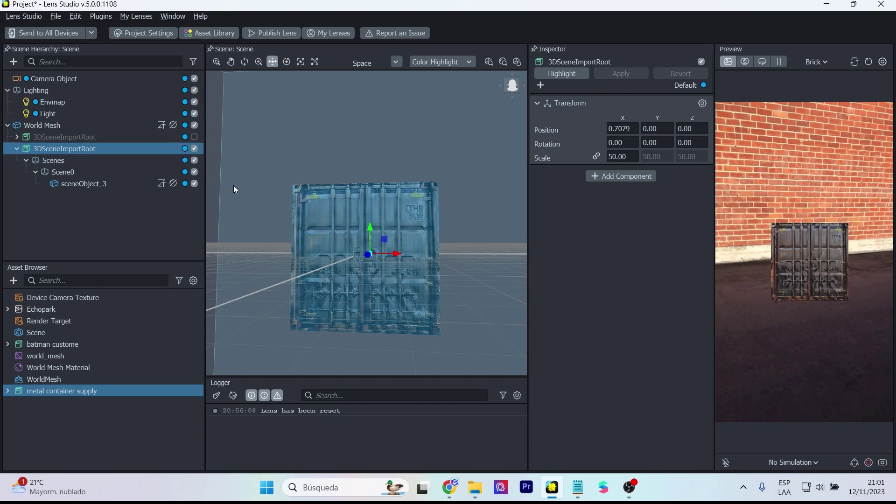
pyautogui.moveTo(370, 228); pyautogui.dragTo(365, 171)
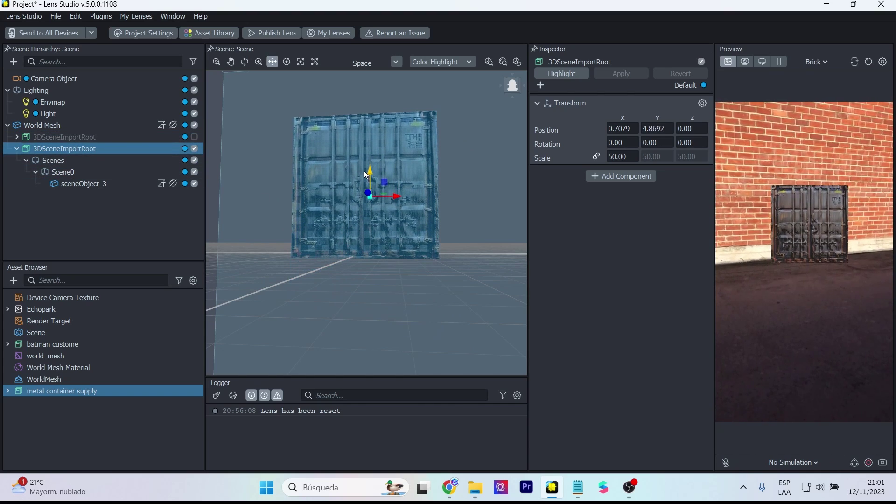
pyautogui.click(413, 288)
# Step: Generate a PBR material for the sphere source model from the prompt "earth planet" and apply it to the project assets
pyautogui.click(13, 280)
pyautogui.click(54, 92)
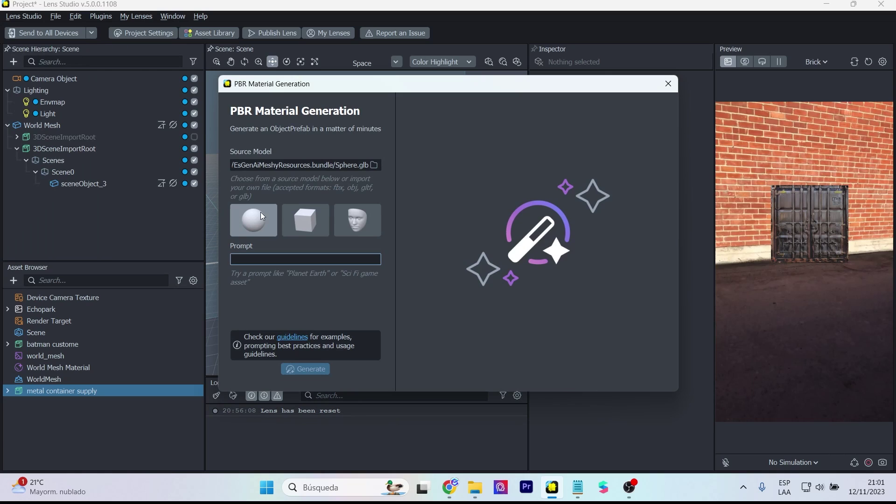
pyautogui.click(264, 258)
pyautogui.write('earth planet')
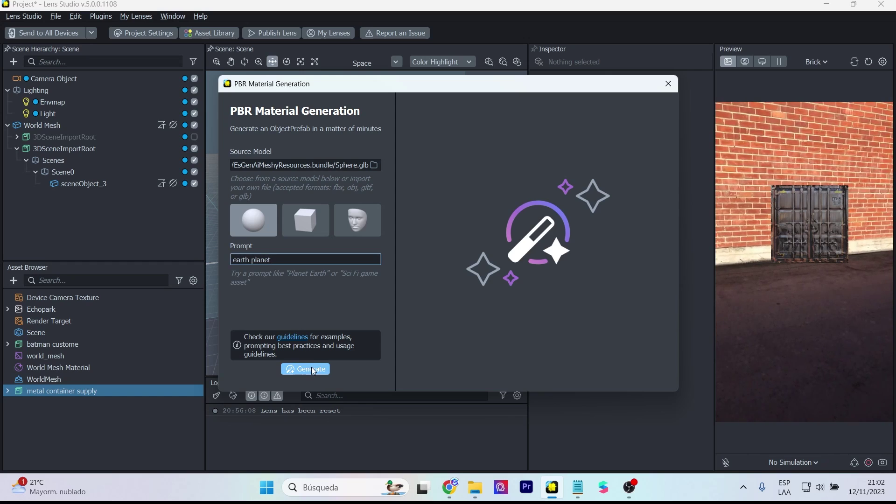
pyautogui.click(313, 370)
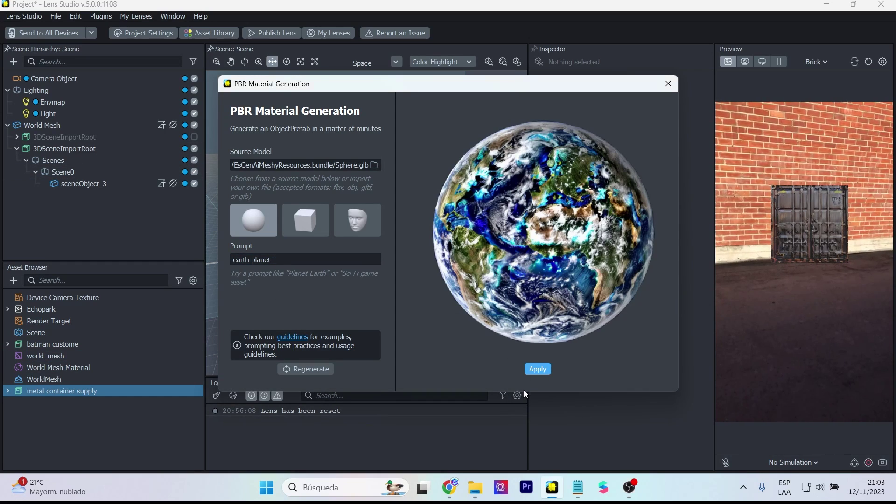
pyautogui.click(538, 369)
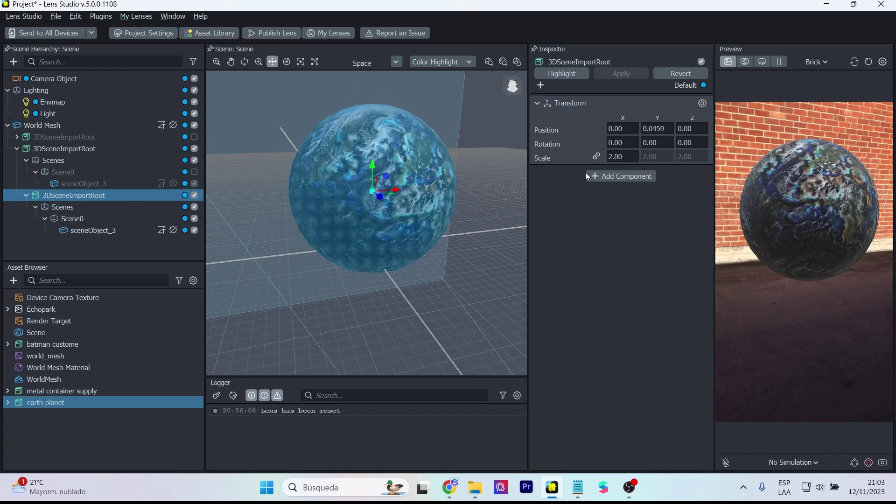
# Step: Set the scale of the earth planet's 3DSceneImportRoot to 1
pyautogui.click(615, 157)
pyautogui.write('1')
pyautogui.press('Return')
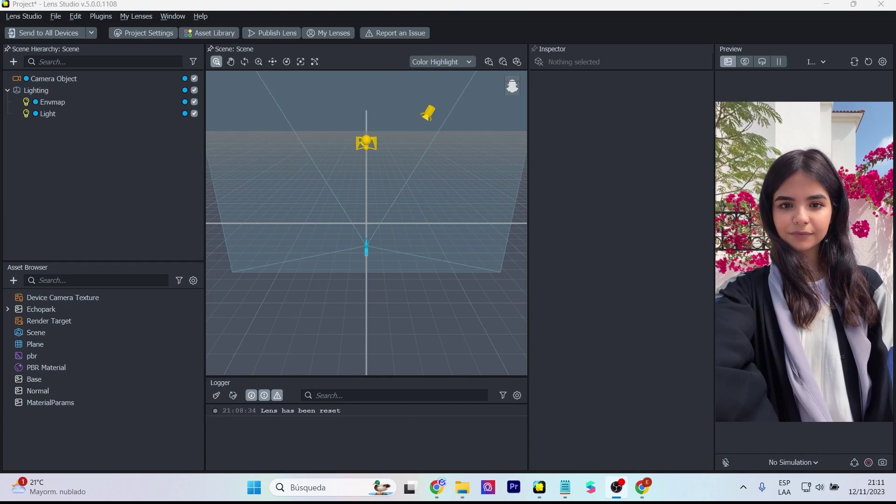
# Step: Generate a texture from the prompt "rainbow landscape, realistic image, 8k nature" and apply it to the project assets
pyautogui.click(540, 488)
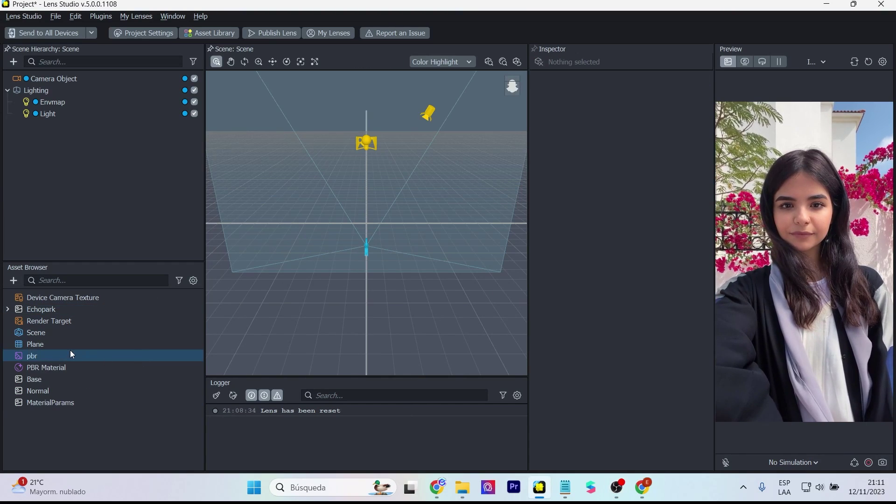
pyautogui.click(14, 281)
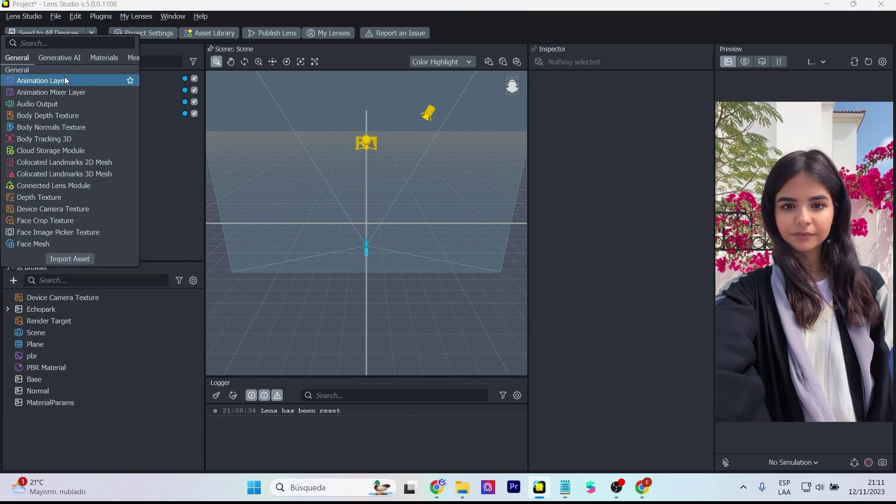
pyautogui.click(57, 59)
pyautogui.click(63, 105)
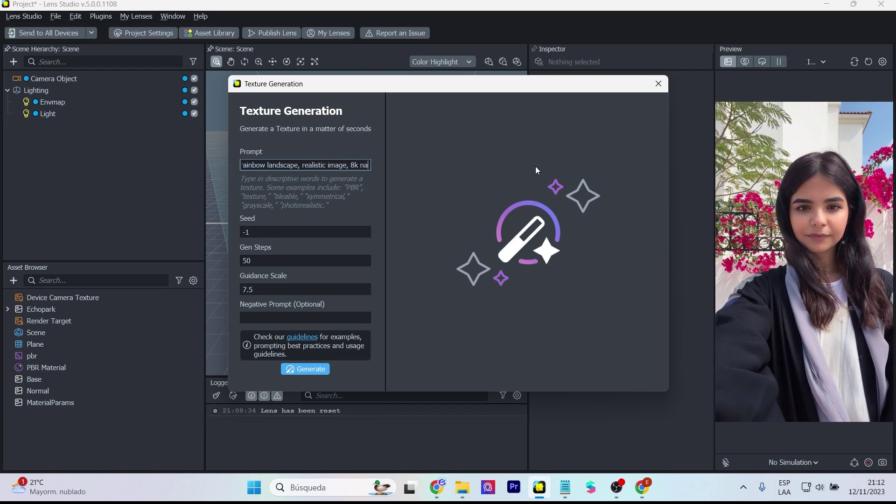
pyautogui.click(302, 368)
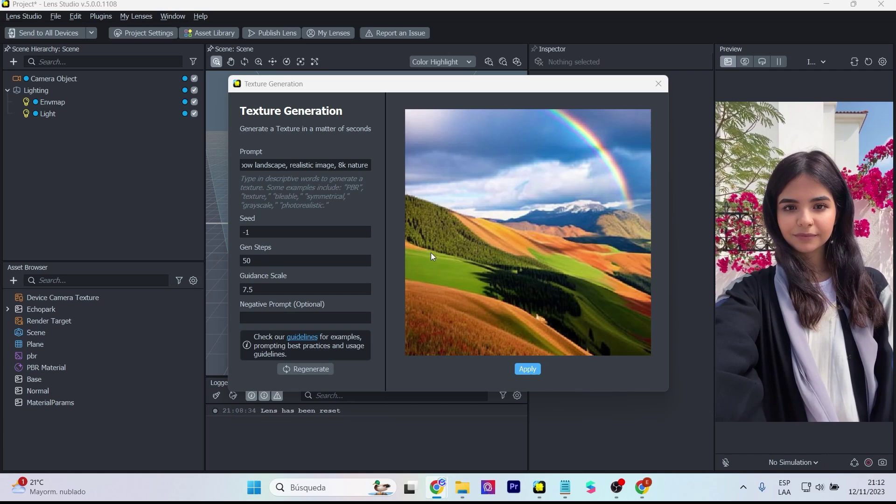
pyautogui.click(532, 374)
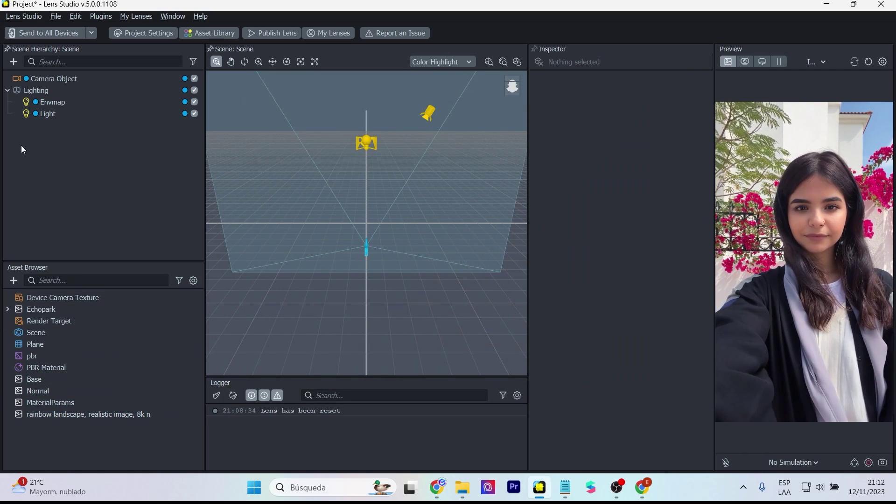
# Step: Add a Plane mesh object to the scene, keeping its default name
pyautogui.click(14, 62)
pyautogui.write('pla')
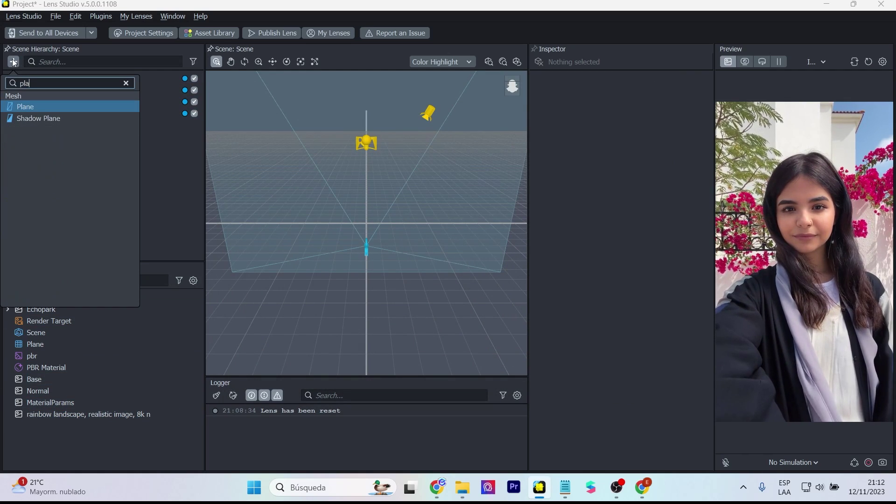
pyautogui.click(64, 110)
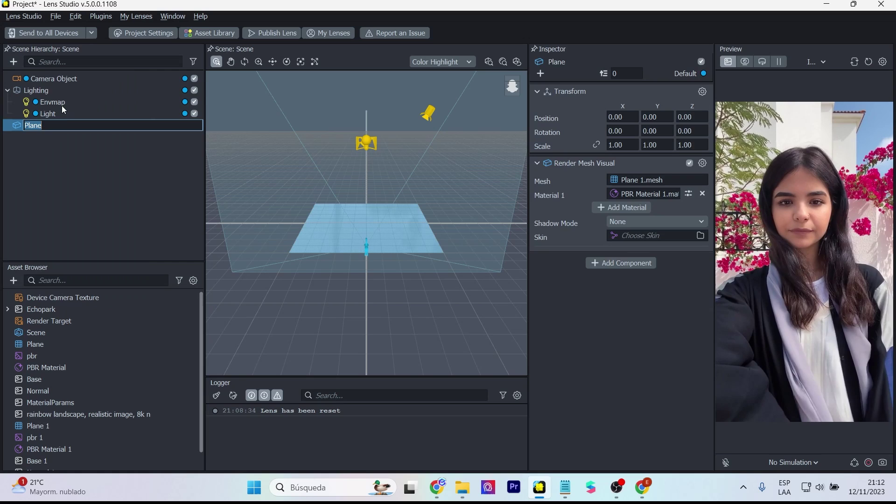
pyautogui.click(60, 167)
# Step: Set the Base Texture of the plane's PBR Material 1 to the generated rainbow landscape image
pyautogui.click(44, 124)
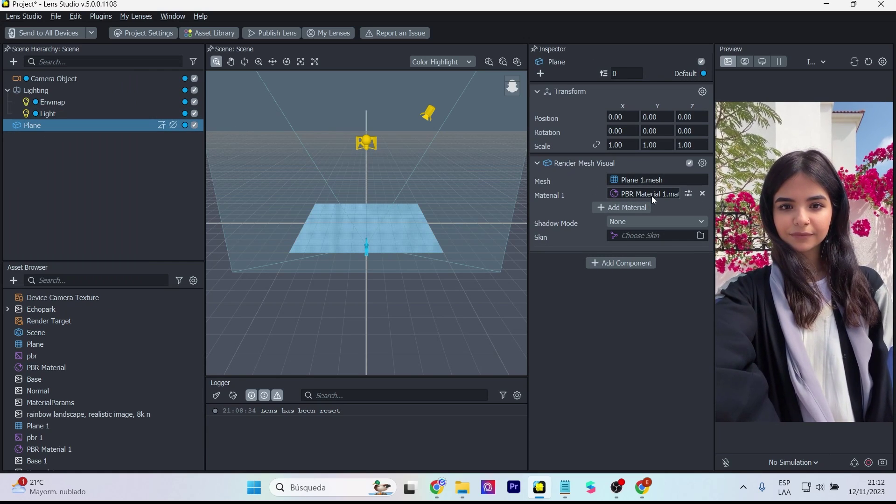
pyautogui.scroll(-1, 73, 430)
pyautogui.click(68, 430)
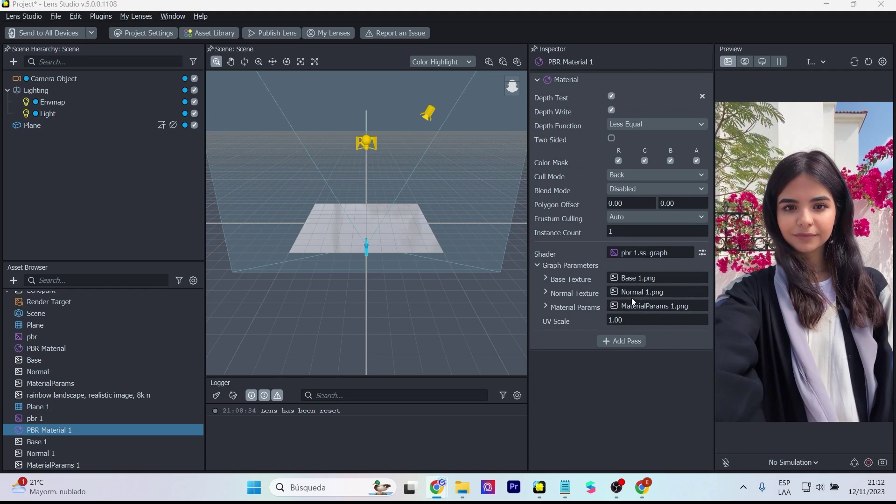
pyautogui.click(655, 276)
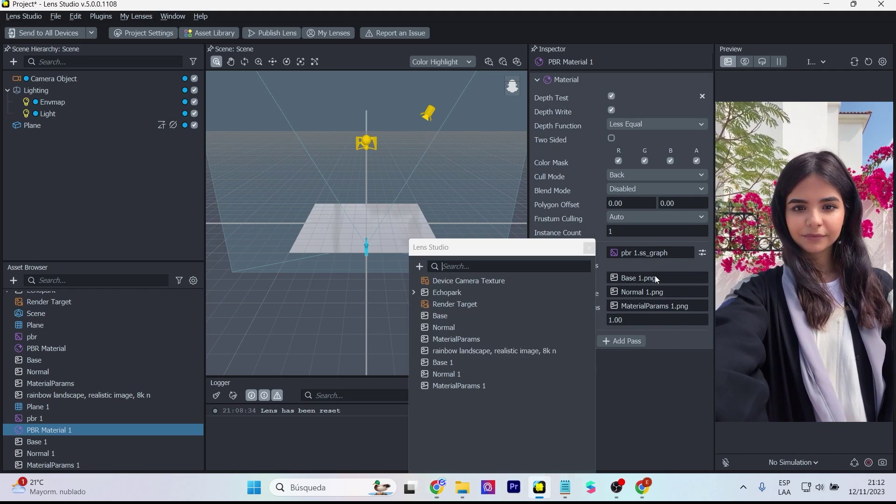
pyautogui.click(485, 350)
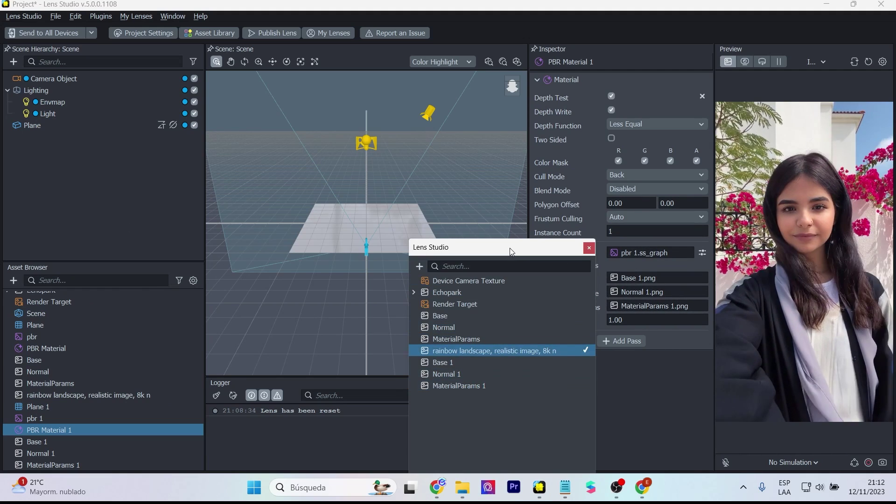
pyautogui.click(472, 381)
# Step: Examine the rainbow landscape texture on the plane up close and from above
pyautogui.keyDown('alt'); pyautogui.moveTo(406, 258); pyautogui.dragTo(407, 302); pyautogui.keyUp('alt')
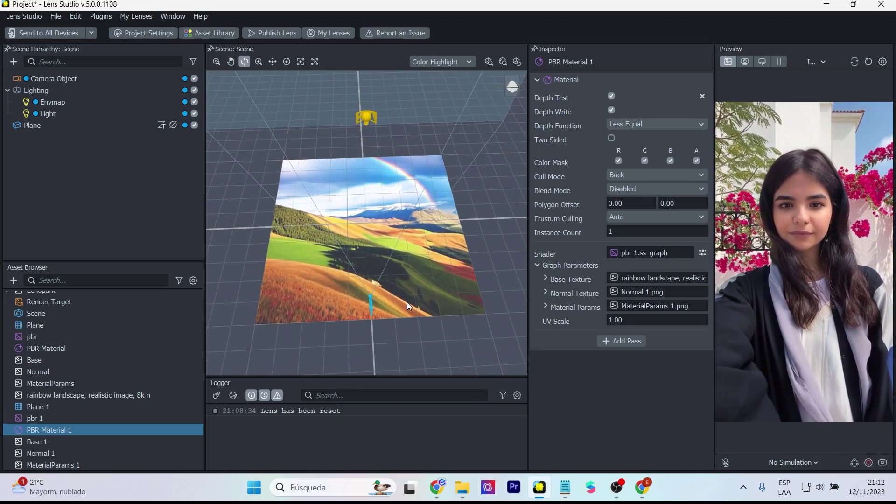
pyautogui.scroll(5, 407, 303)
pyautogui.scroll(-1, 407, 303)
pyautogui.scroll(6, 402, 281)
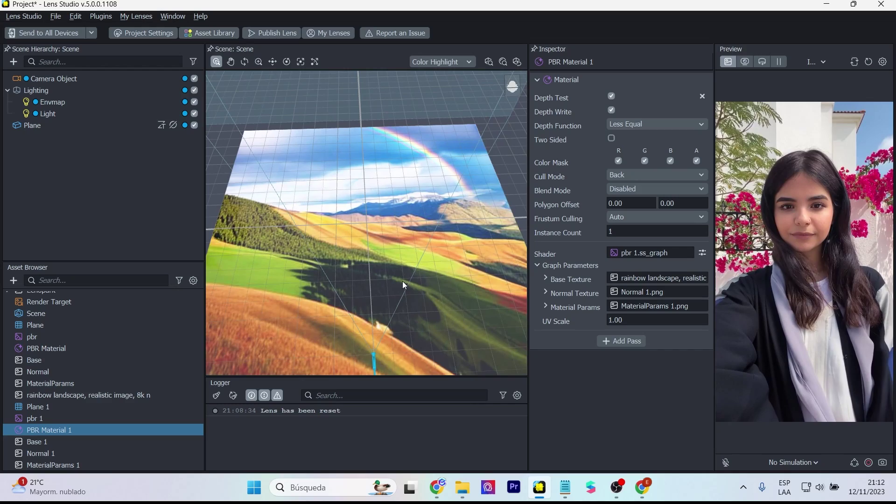
pyautogui.scroll(-5, 411, 276)
pyautogui.keyDown('alt'); pyautogui.moveTo(411, 276); pyautogui.dragTo(407, 305); pyautogui.keyUp('alt')
pyautogui.scroll(-2, 407, 305)
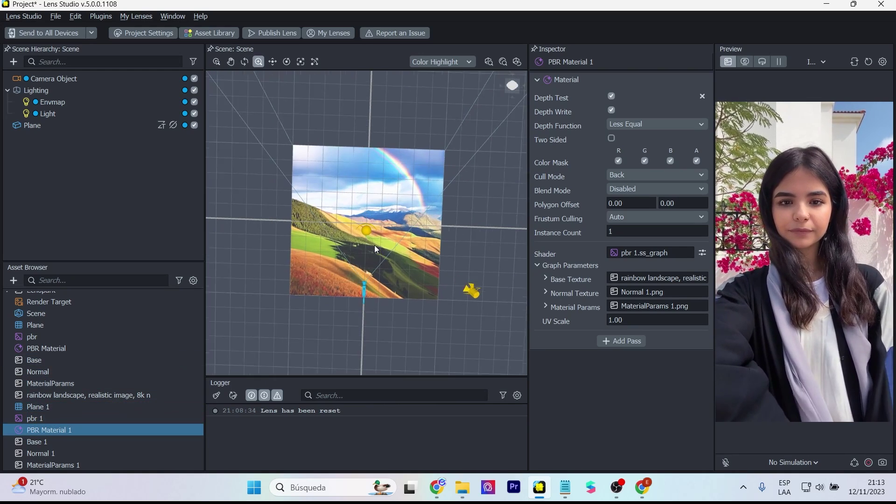
# Step: Generate a texture from the prompt "a night forest" and add it to the project assets
pyautogui.click(13, 280)
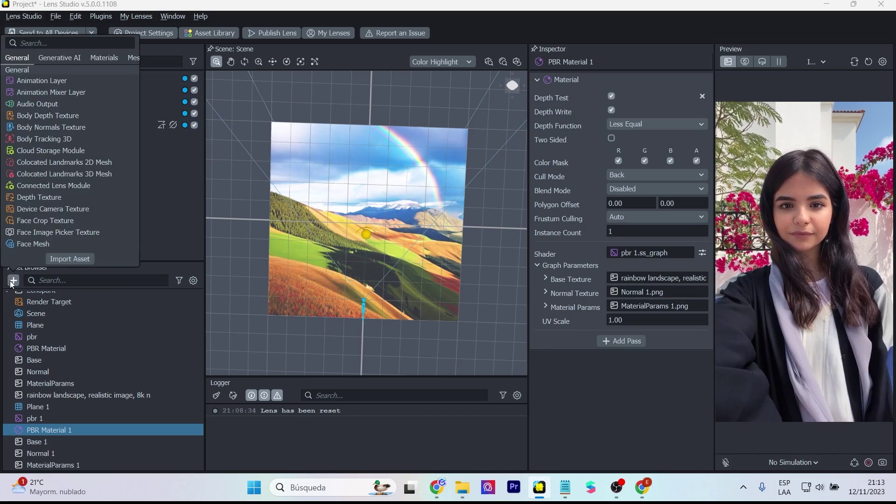
pyautogui.click(51, 257)
pyautogui.click(280, 164)
pyautogui.write('a night forest')
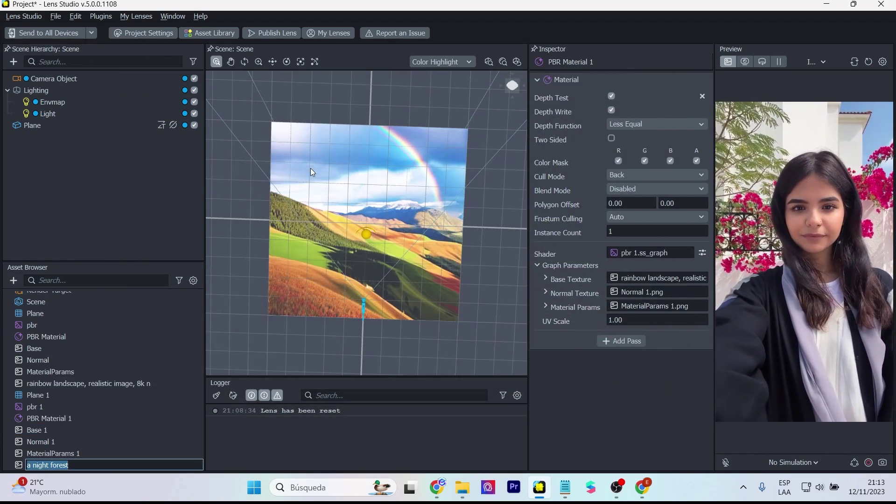
# Step: Generate a night forest texture, correct the prompt to "forest in the night", regenerate it and apply the result
pyautogui.click(13, 280)
pyautogui.click(61, 93)
pyautogui.write('fores in the nigh')
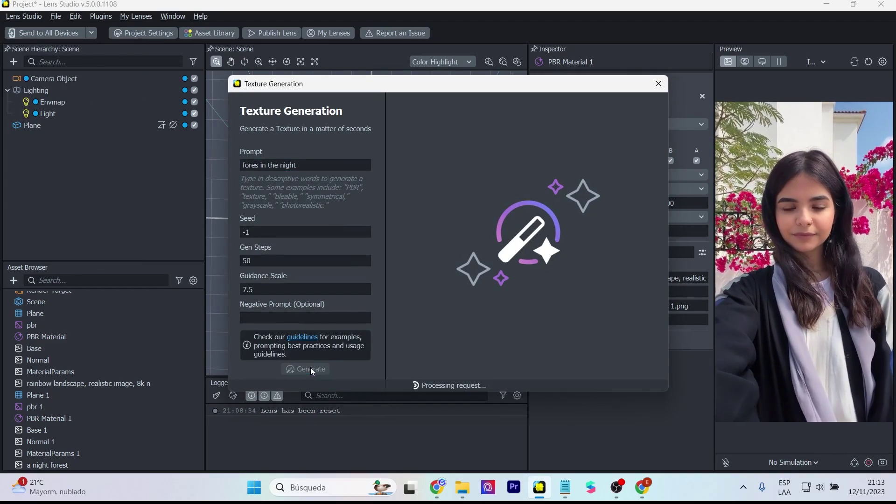
pyautogui.write('t')
pyautogui.click(309, 370)
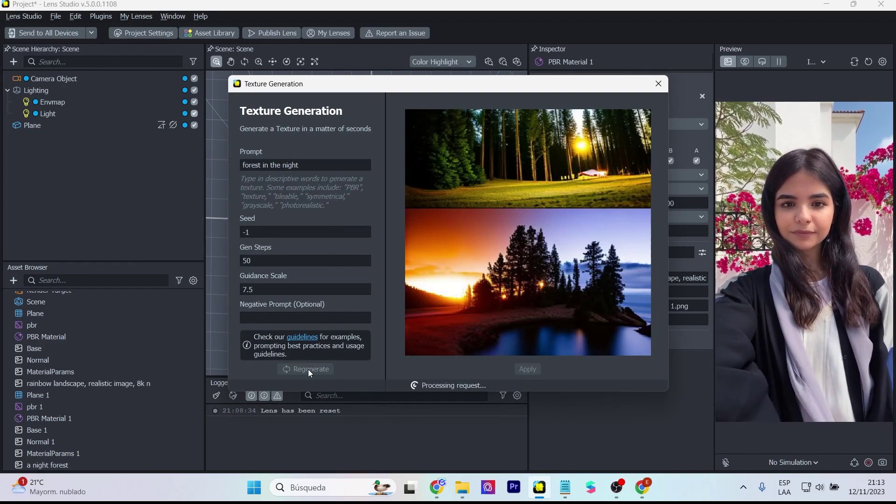
pyautogui.click(528, 369)
# Step: Look at the ChatGPT Helper Demo among the Asset Library's featured assets, then close the library to view the ChatGPT Helper component
pyautogui.click(68, 127)
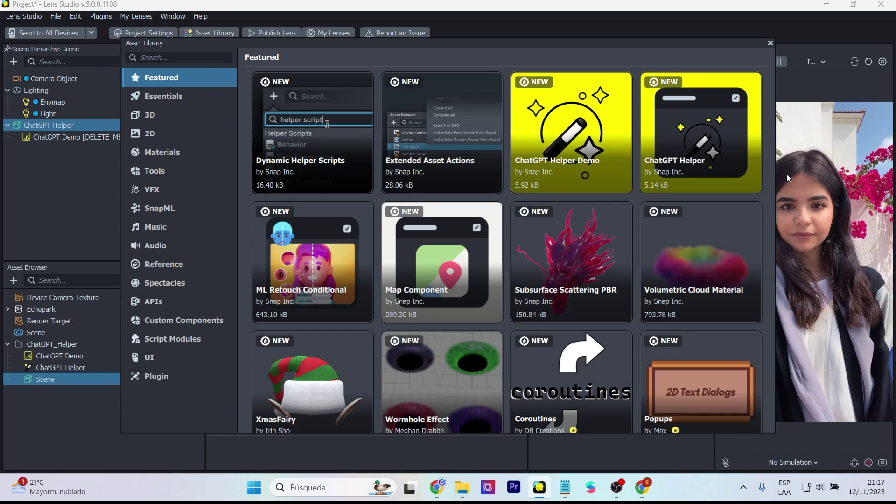
pyautogui.moveTo(788, 155)
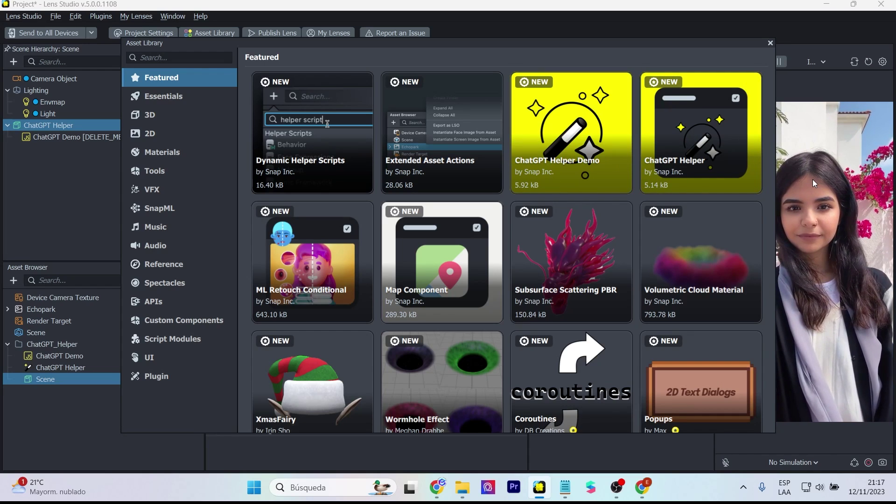
pyautogui.moveTo(540, 84)
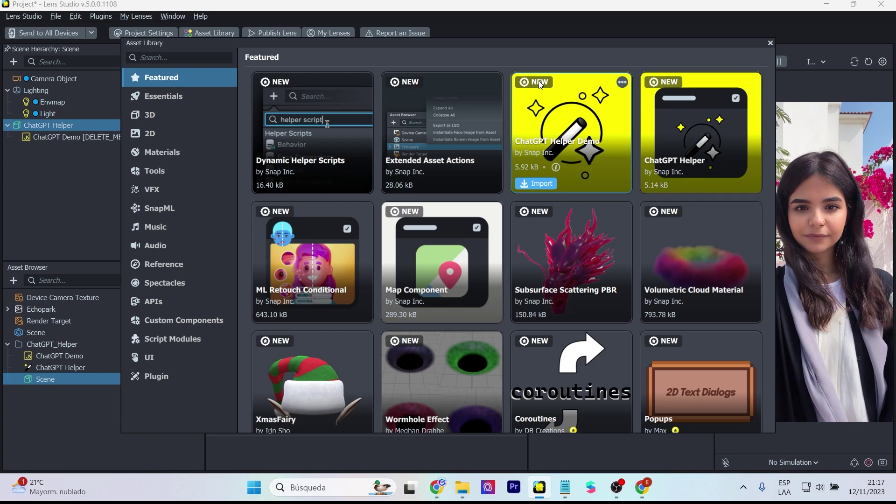
pyautogui.moveTo(568, 127)
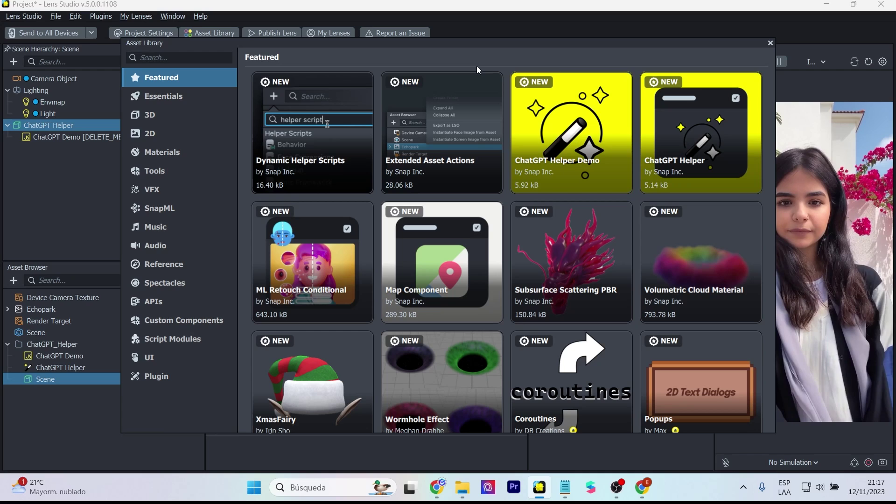
pyautogui.click(770, 43)
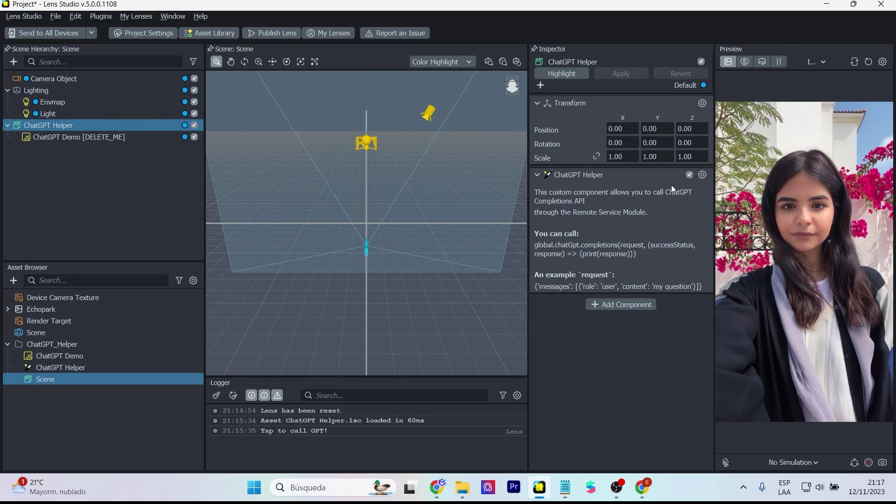